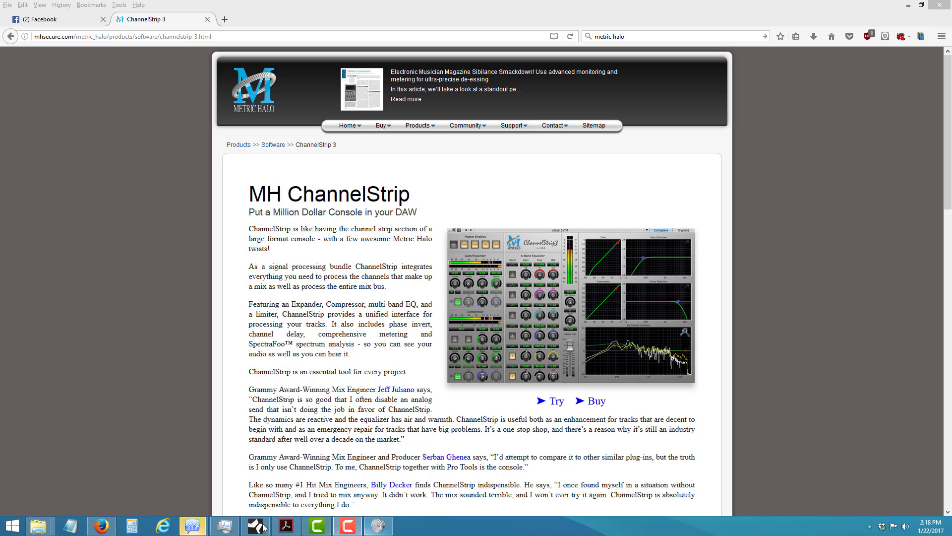
# Open the vocal's MH ChannelStrip editor with Bypass on, then solo only track 1
pyautogui.click(255, 525)
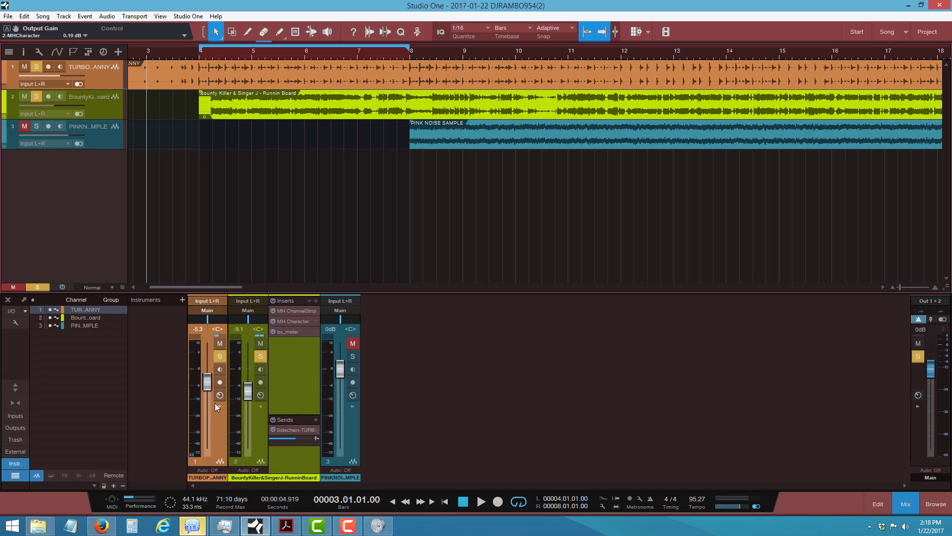
pyautogui.doubleClick(295, 312)
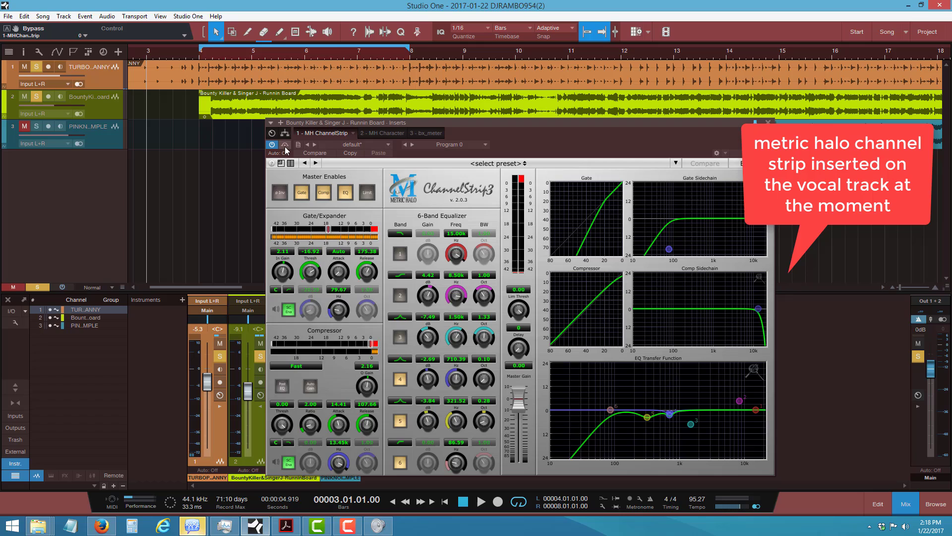
pyautogui.click(286, 146)
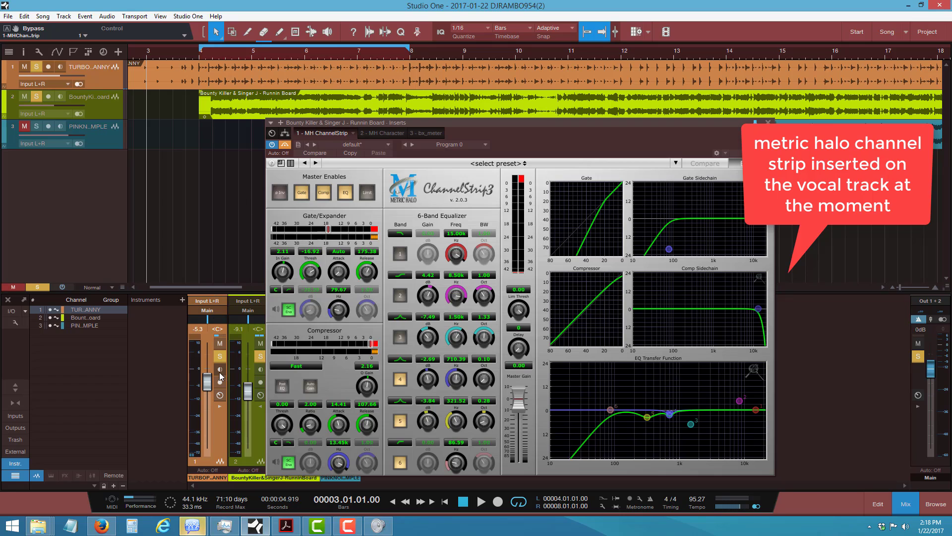
pyautogui.click(34, 288)
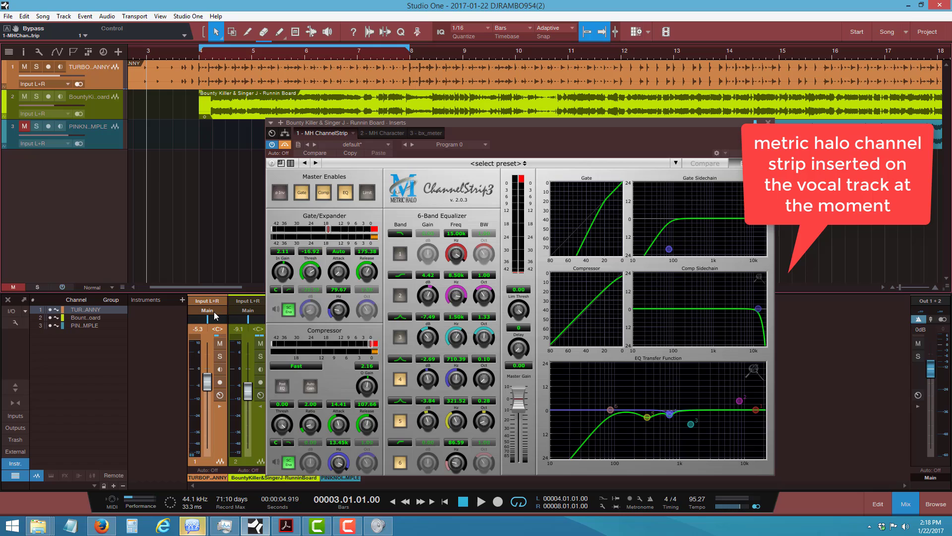
pyautogui.click(220, 356)
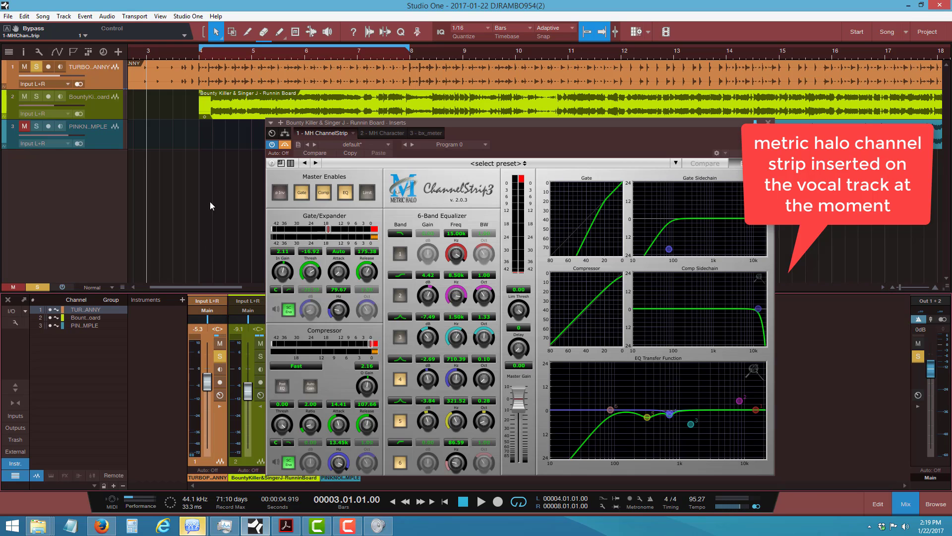
# Play the session from bar 3 with track 1 soloed, then stop
pyautogui.click(188, 54)
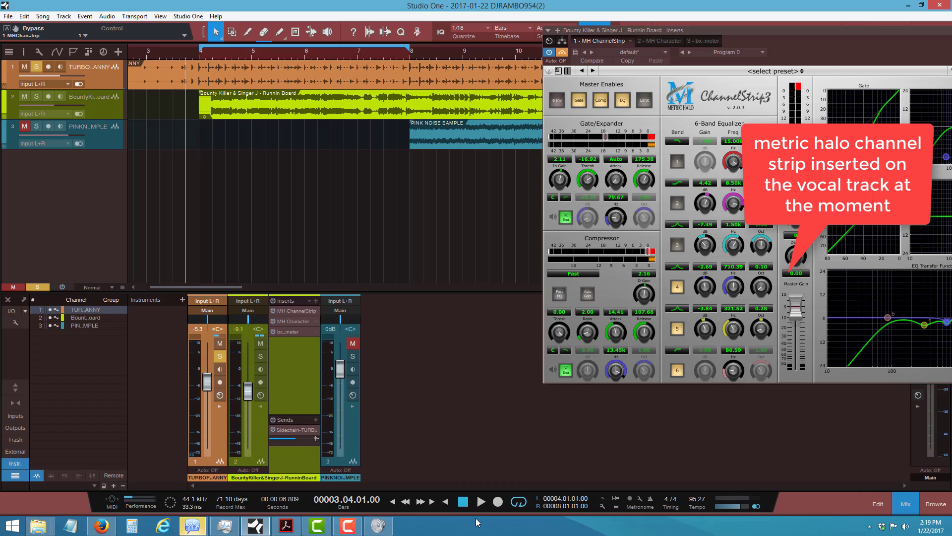
pyautogui.click(480, 502)
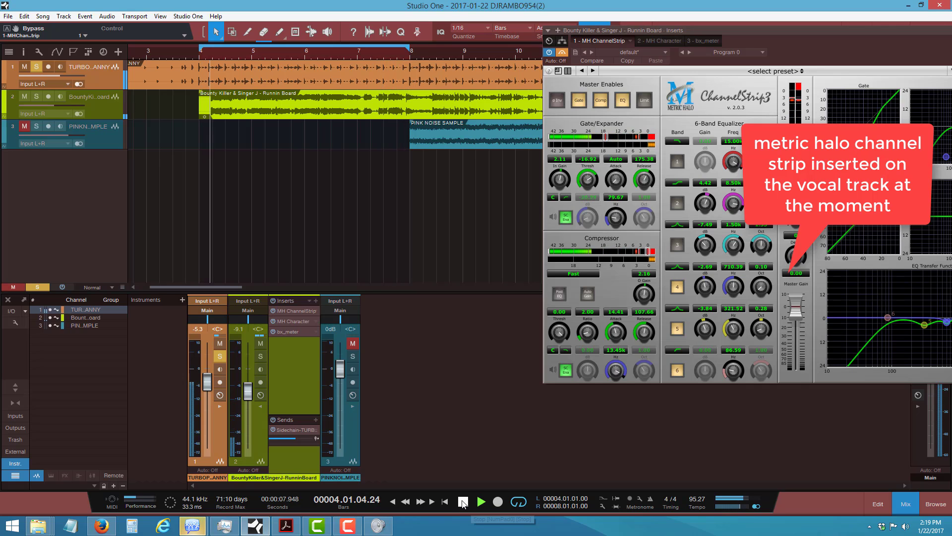
pyautogui.click(463, 503)
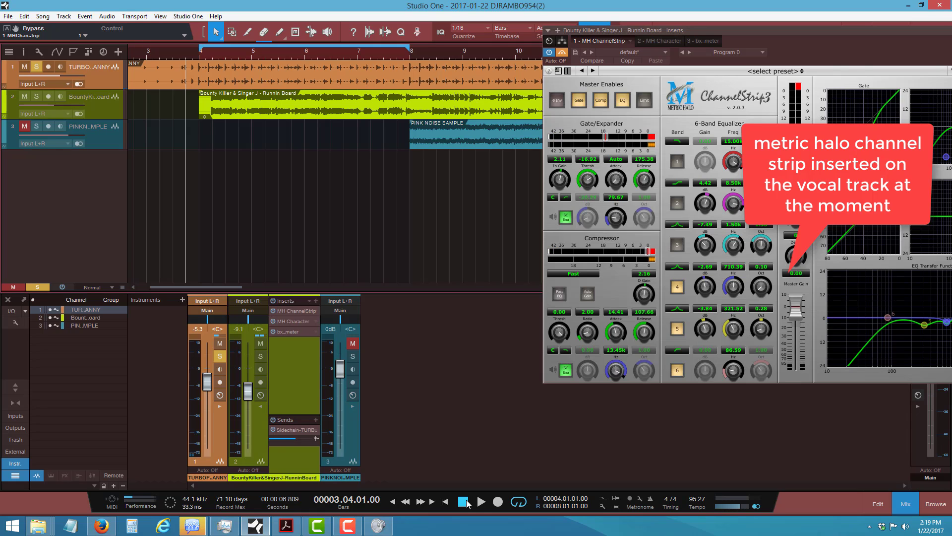
# Solo the vocal track instead of track 1 and audition it twice
pyautogui.click(260, 357)
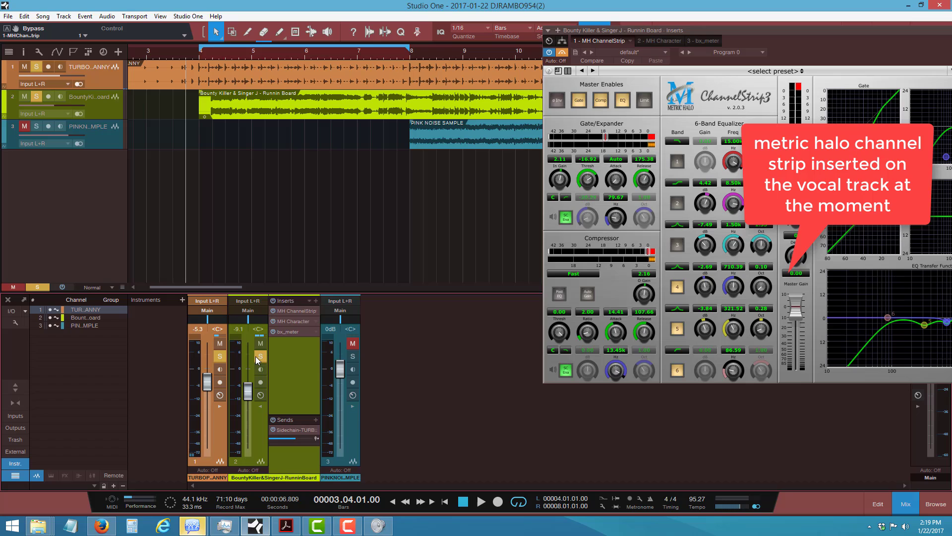
pyautogui.click(224, 356)
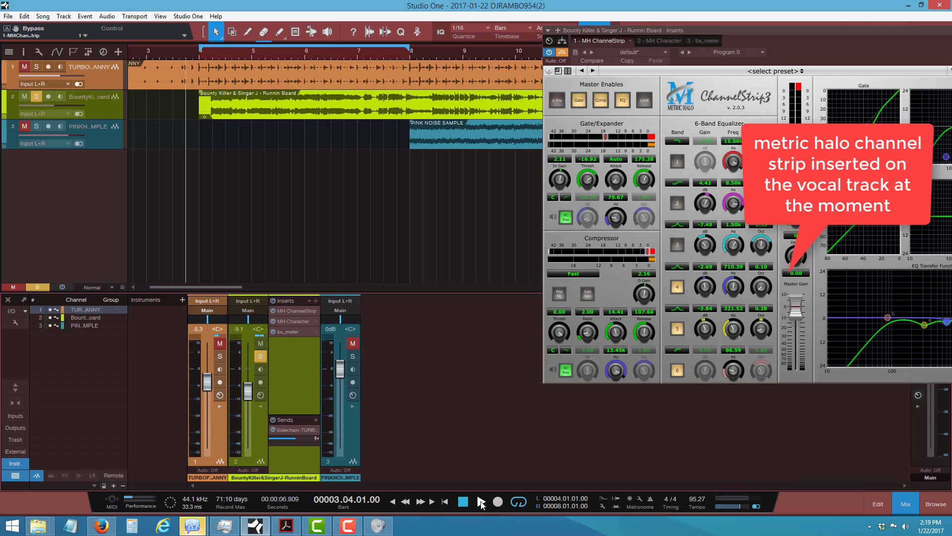
pyautogui.click(482, 502)
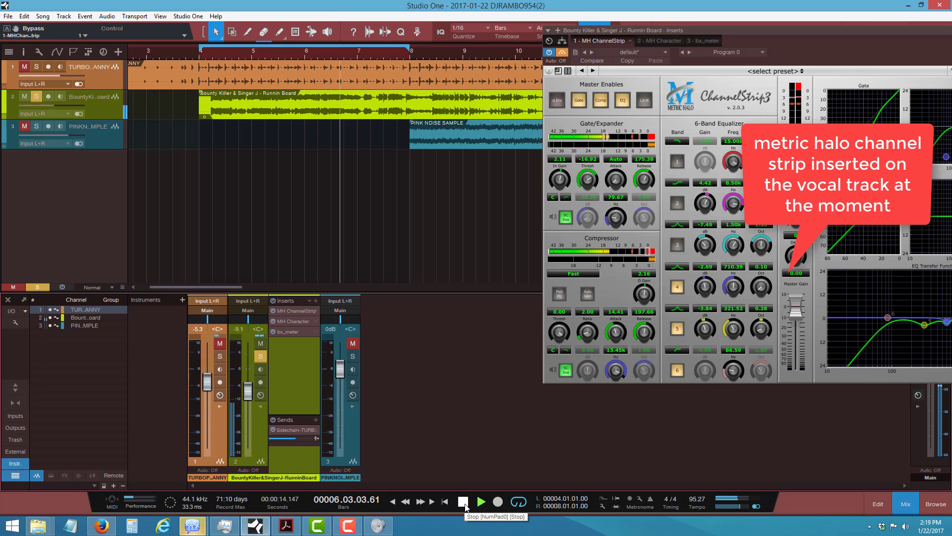
pyautogui.click(465, 502)
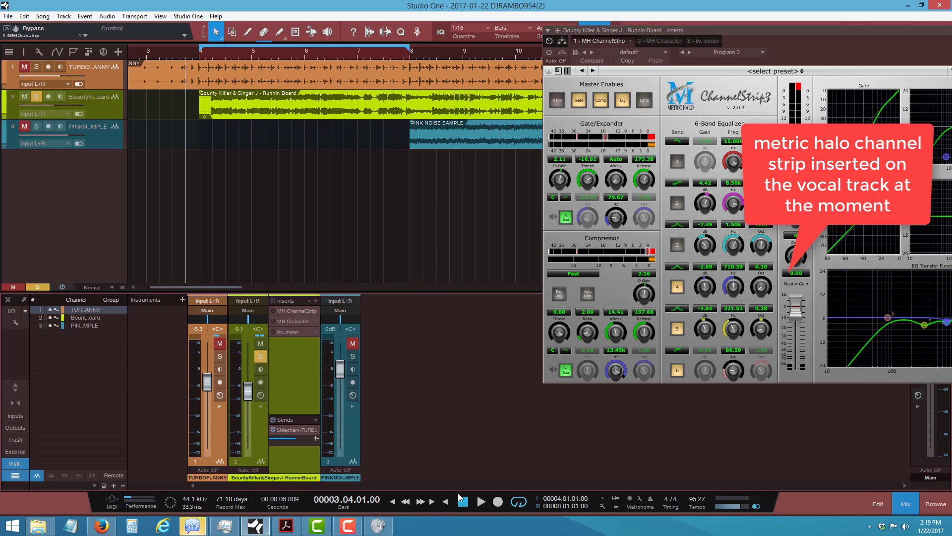
pyautogui.click(483, 505)
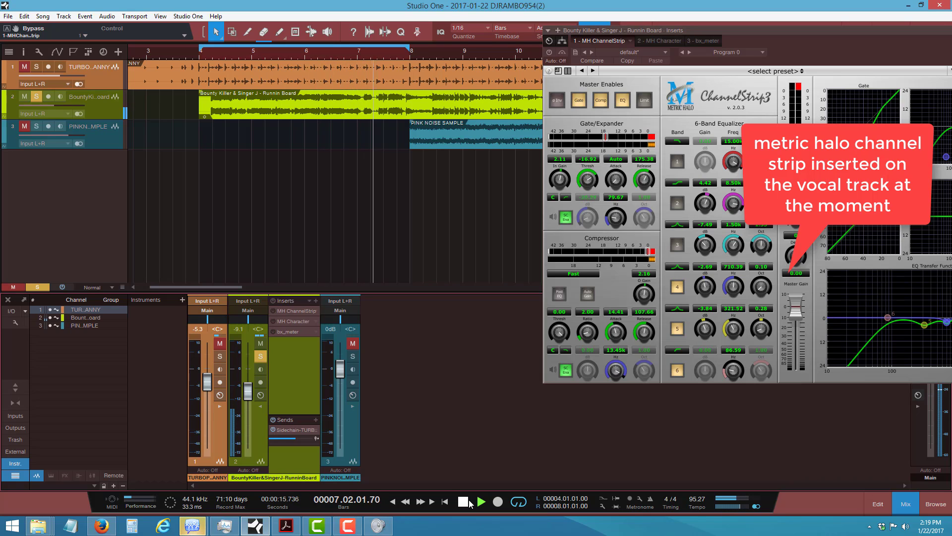
pyautogui.click(465, 501)
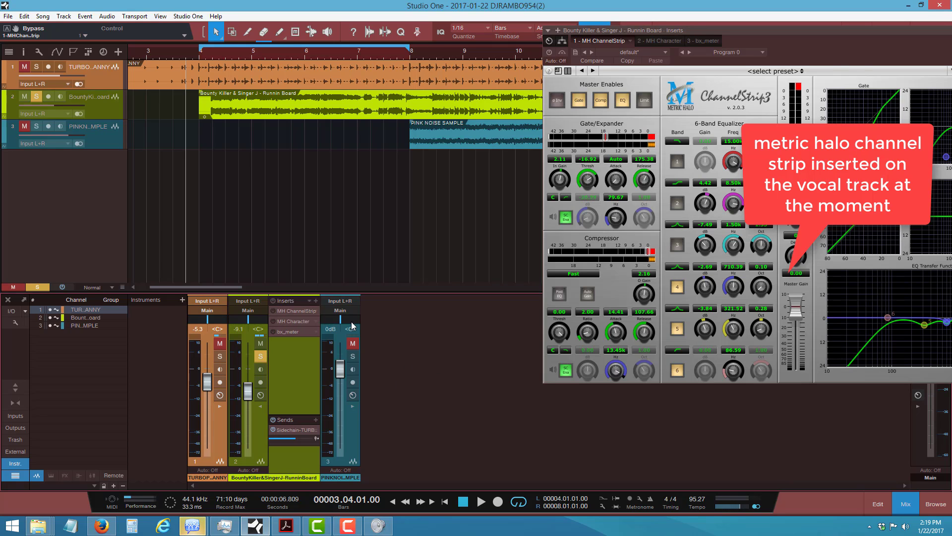
# Open bx_meter on the vocal and play it to read the -3.2 dB peak
pyautogui.doubleClick(294, 330)
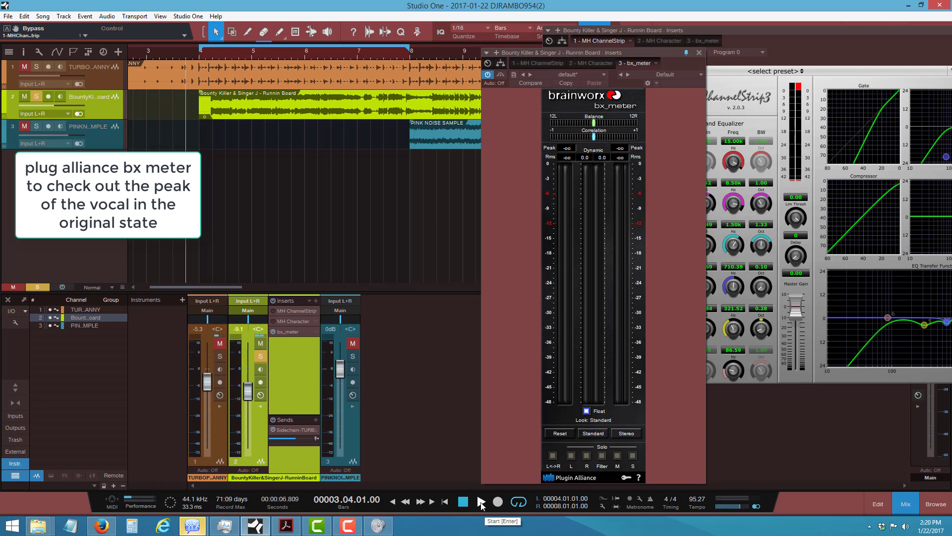
pyautogui.click(481, 503)
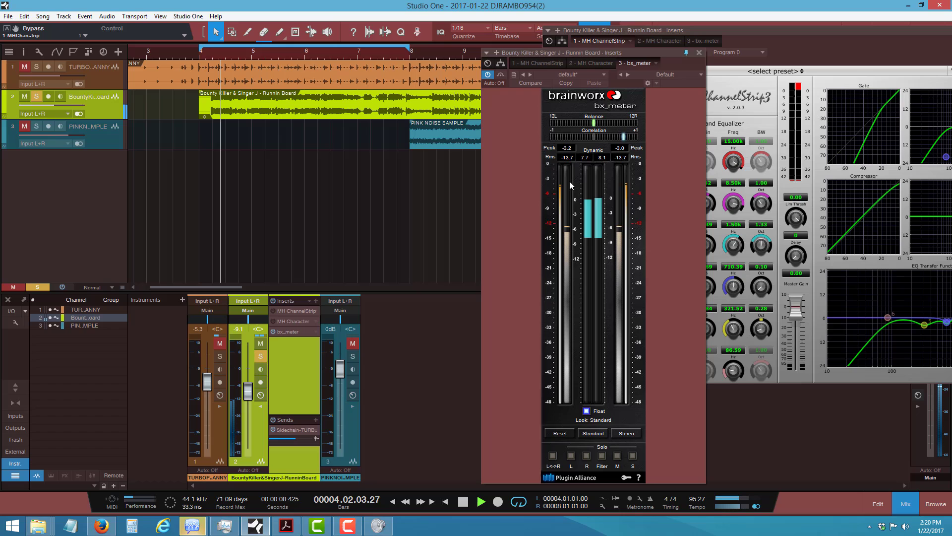
pyautogui.click(464, 503)
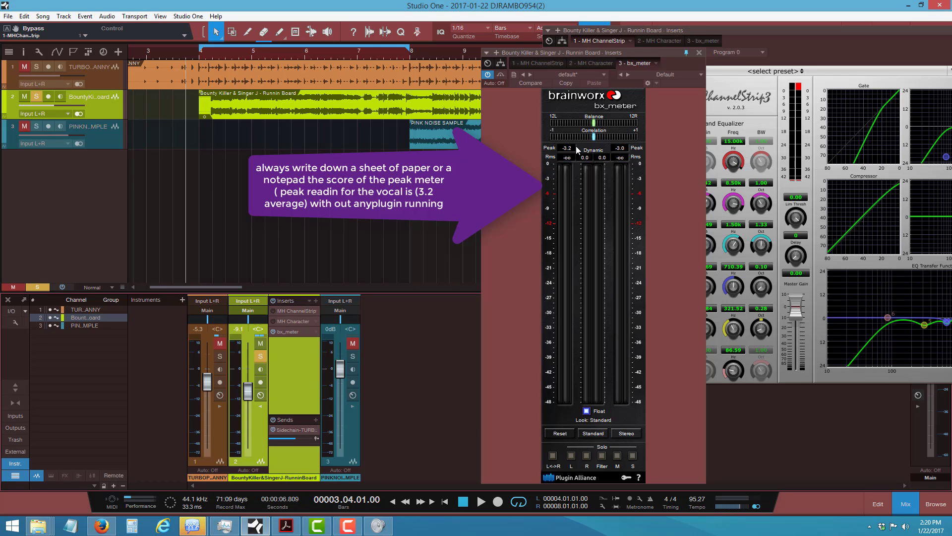
# Bring the ChannelStrip editor forward and turn off its Bypass so the gate processes the vocal
pyautogui.moveTo(806, 53); pyautogui.dragTo(725, 79)
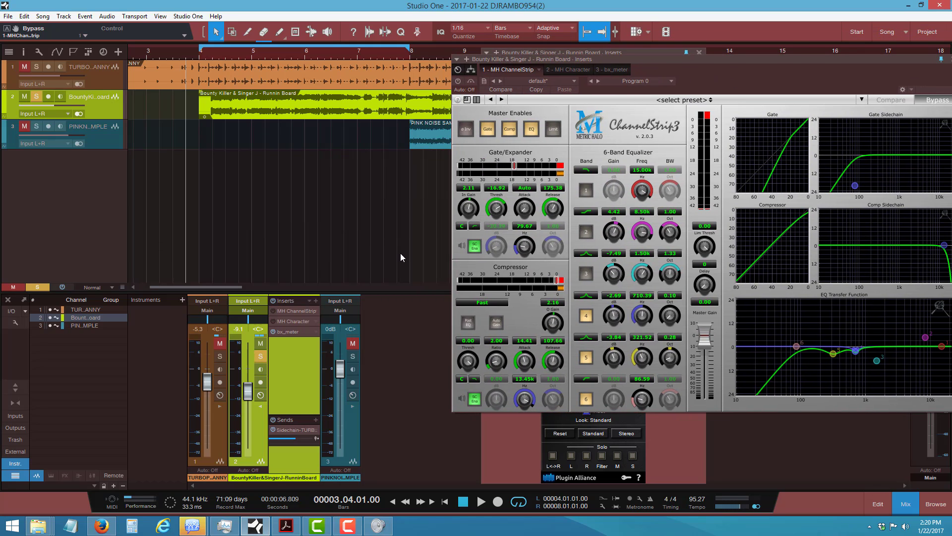
pyautogui.click(281, 312)
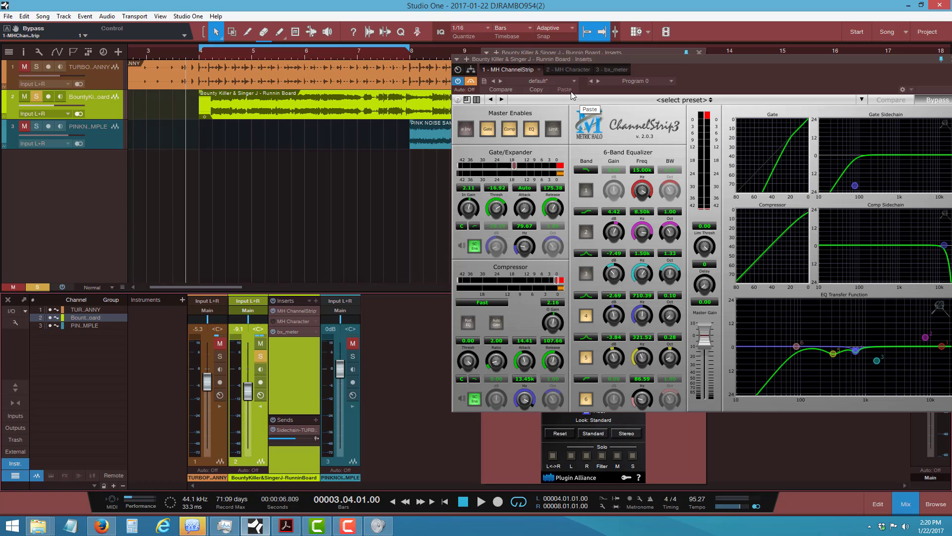
pyautogui.click(471, 82)
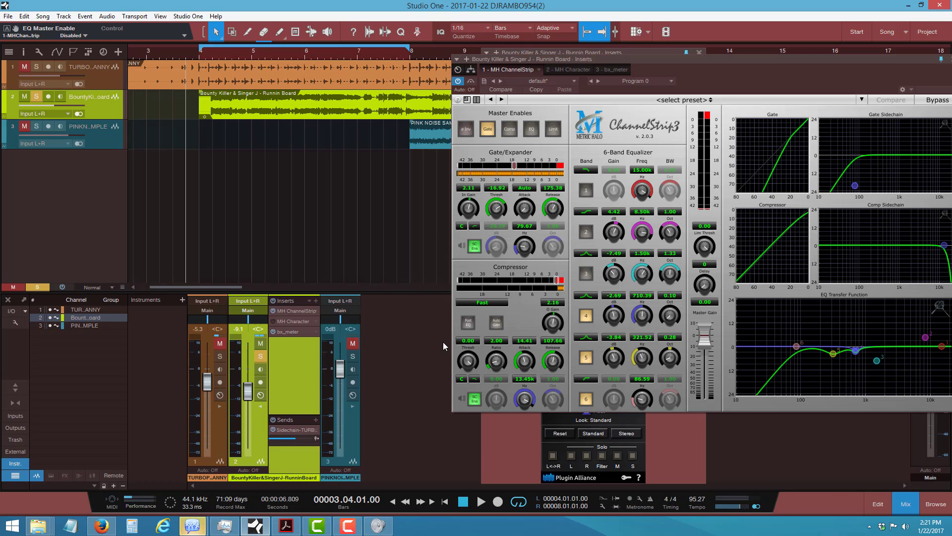
pyautogui.click(482, 504)
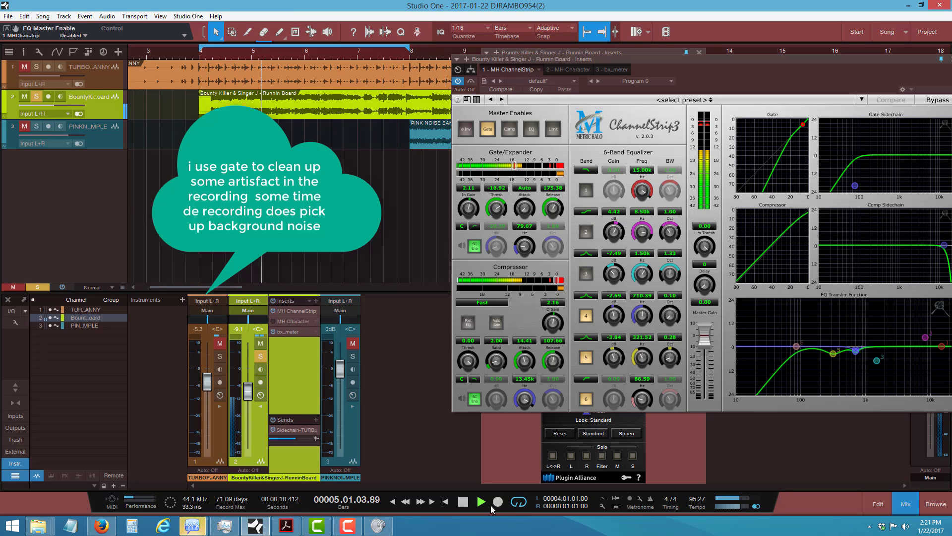
pyautogui.press('space')
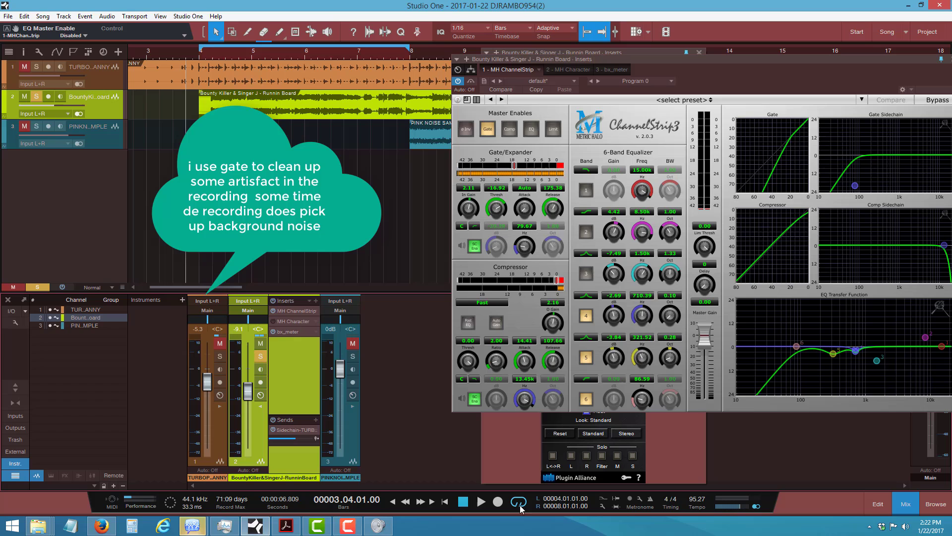
pyautogui.click(481, 502)
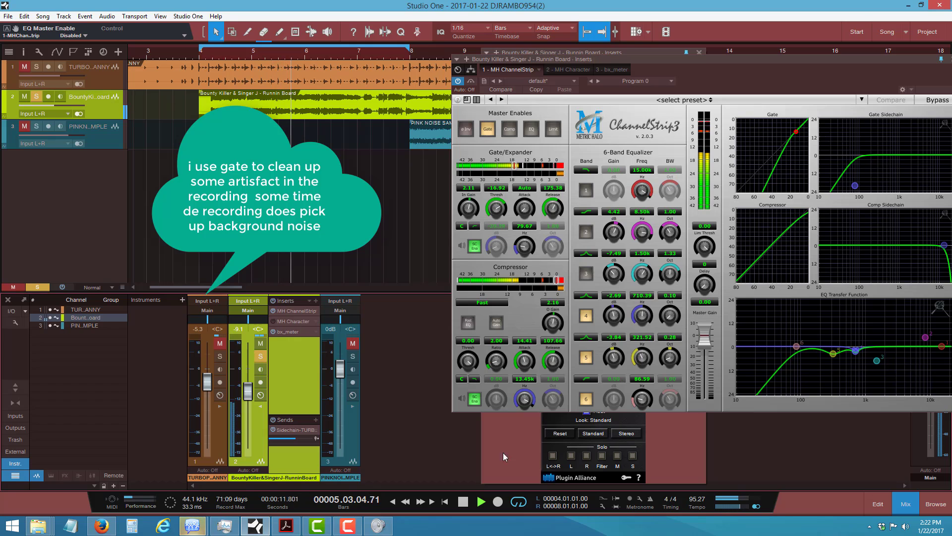
pyautogui.click(463, 502)
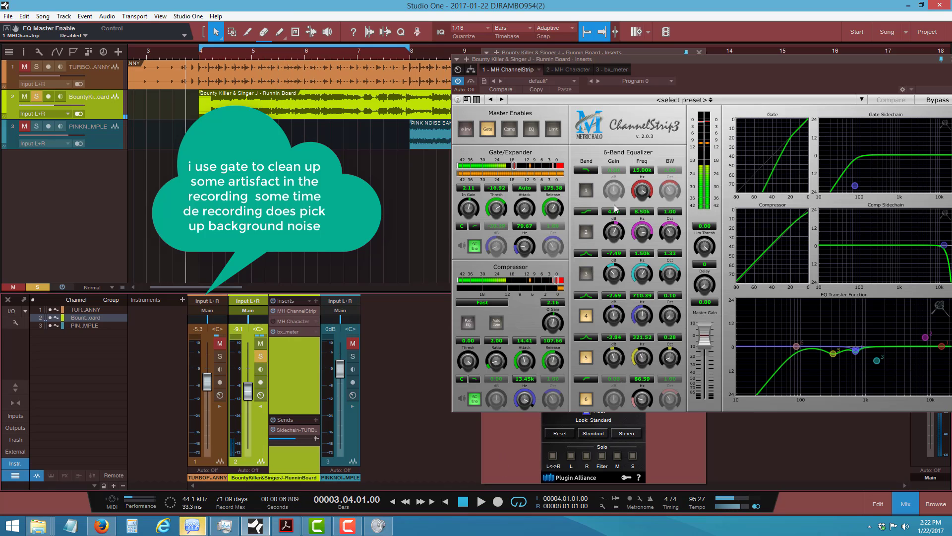
# Arrange the plugin windows, play the song, and A/B the ChannelStrip bypass
pyautogui.moveTo(736, 76); pyautogui.dragTo(253, 206)
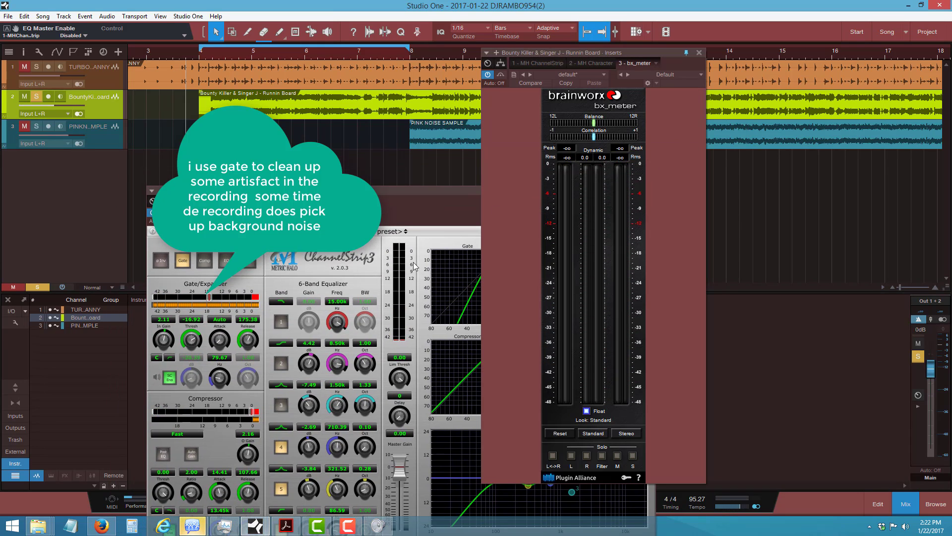
pyautogui.moveTo(408, 214); pyautogui.dragTo(303, 96)
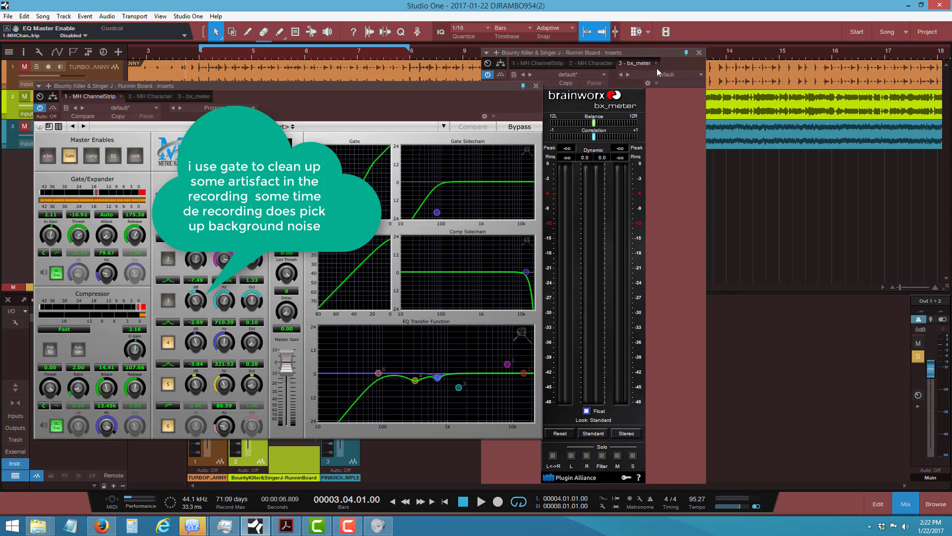
pyautogui.moveTo(680, 69); pyautogui.dragTo(859, 63)
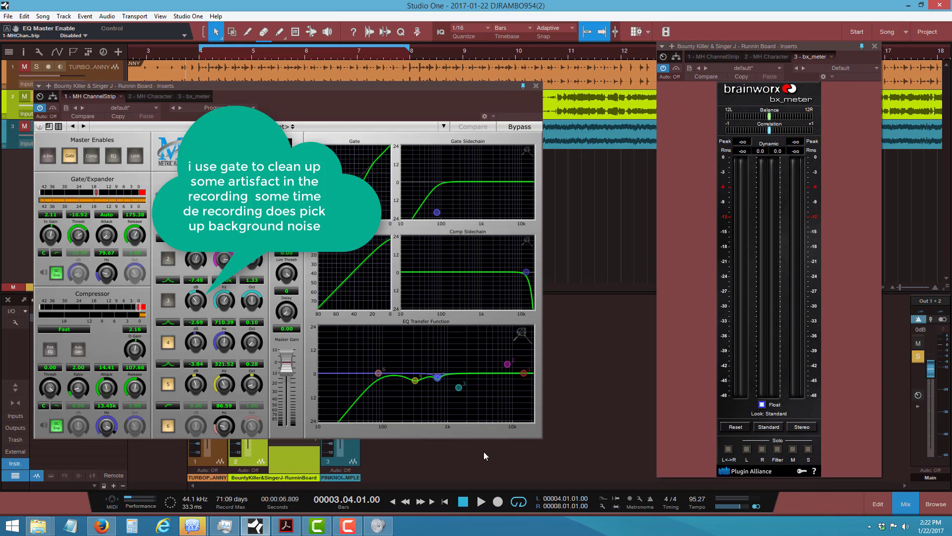
pyautogui.click(482, 503)
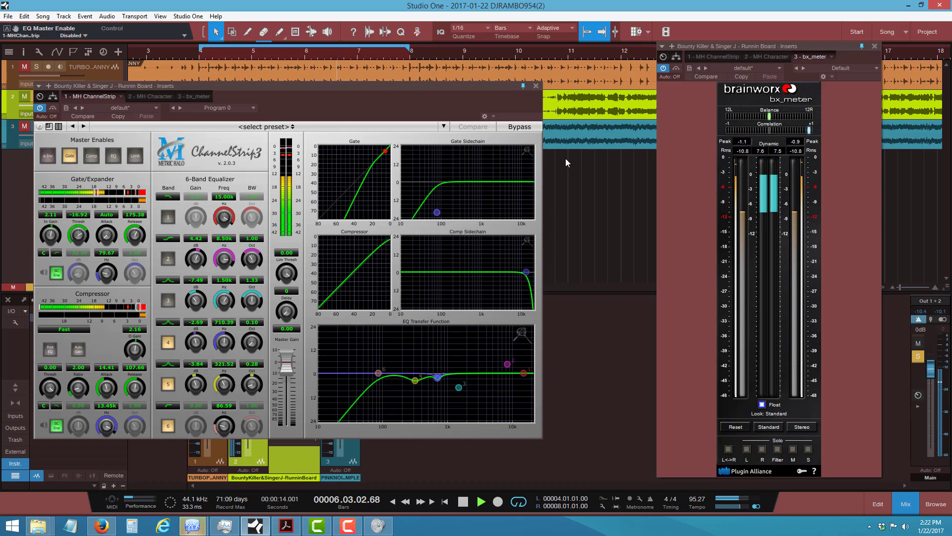
pyautogui.moveTo(384, 110); pyautogui.dragTo(523, 88)
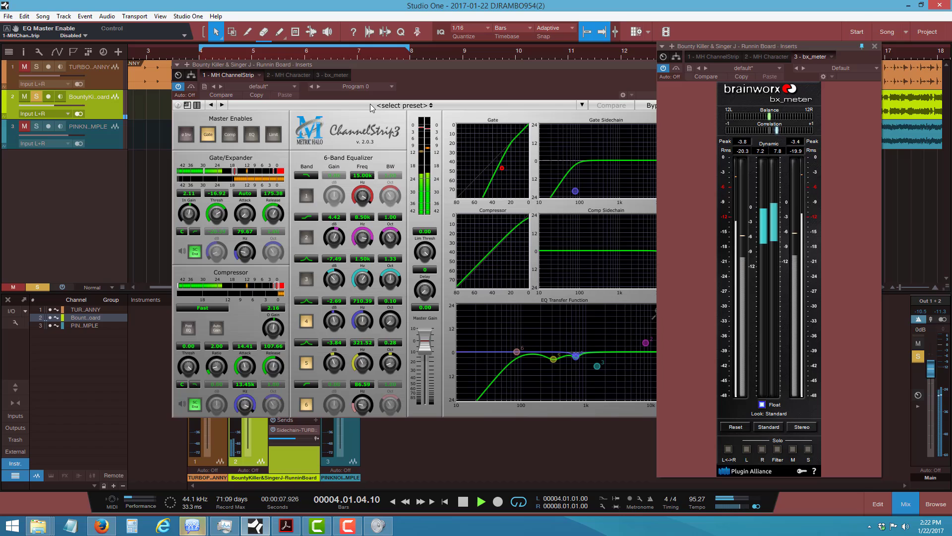
pyautogui.click(190, 89)
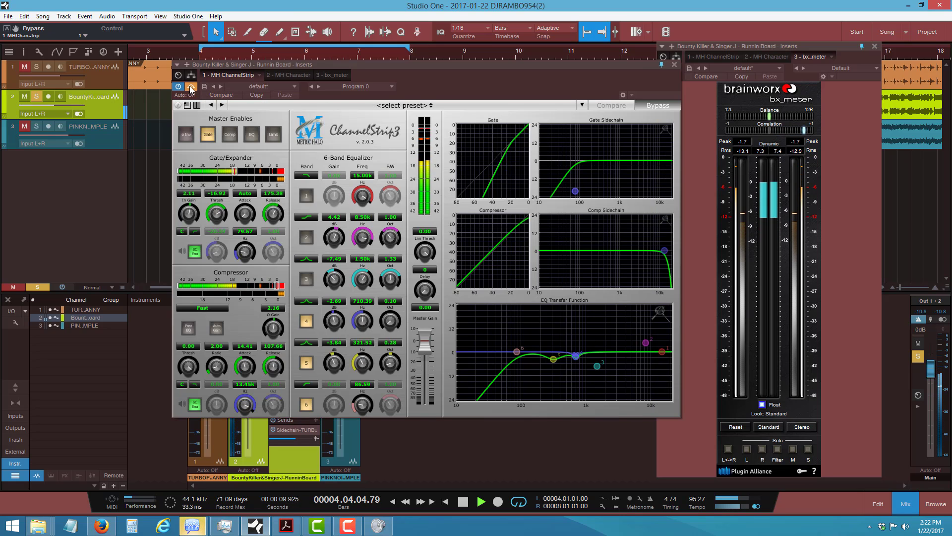
pyautogui.click(190, 89)
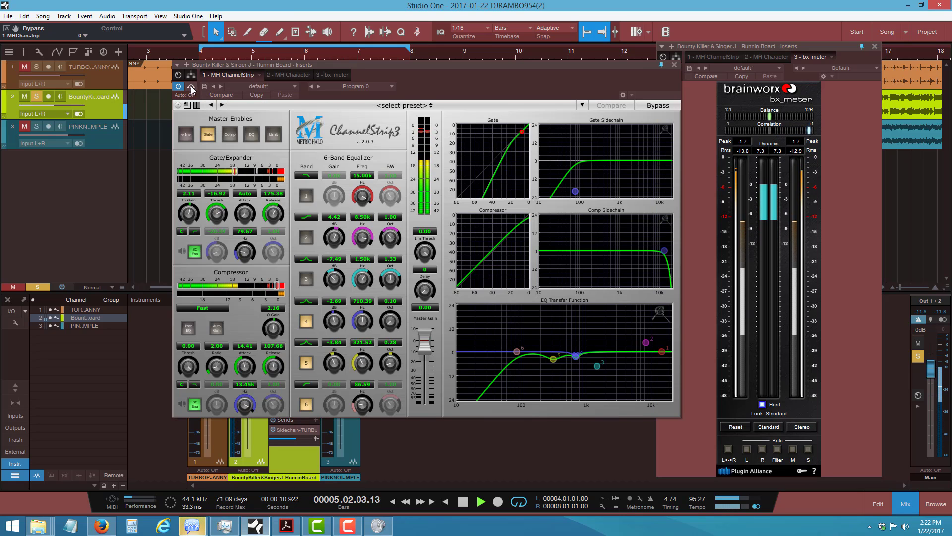
# Lower the gate input gain to 0.19 dB, compare with bypass again, and stop playback
pyautogui.click(742, 143)
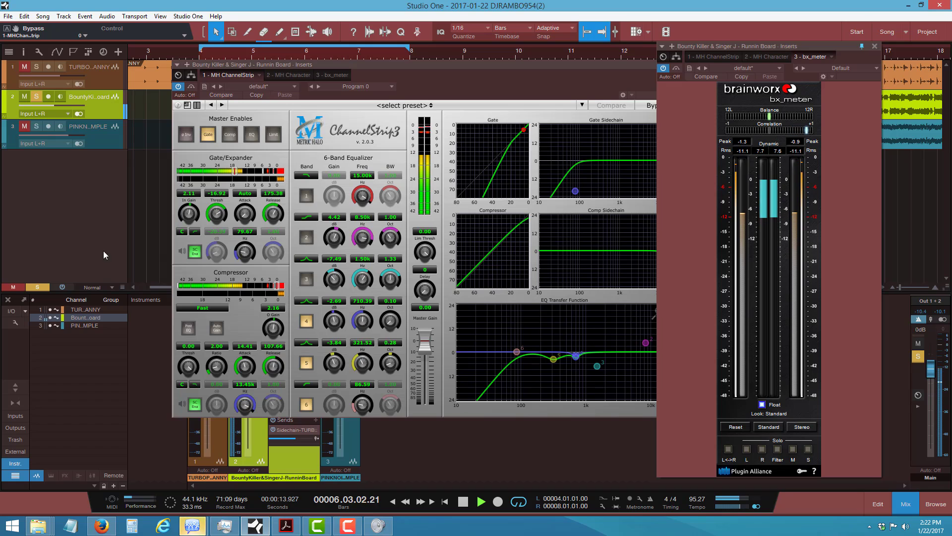
pyautogui.click(187, 216)
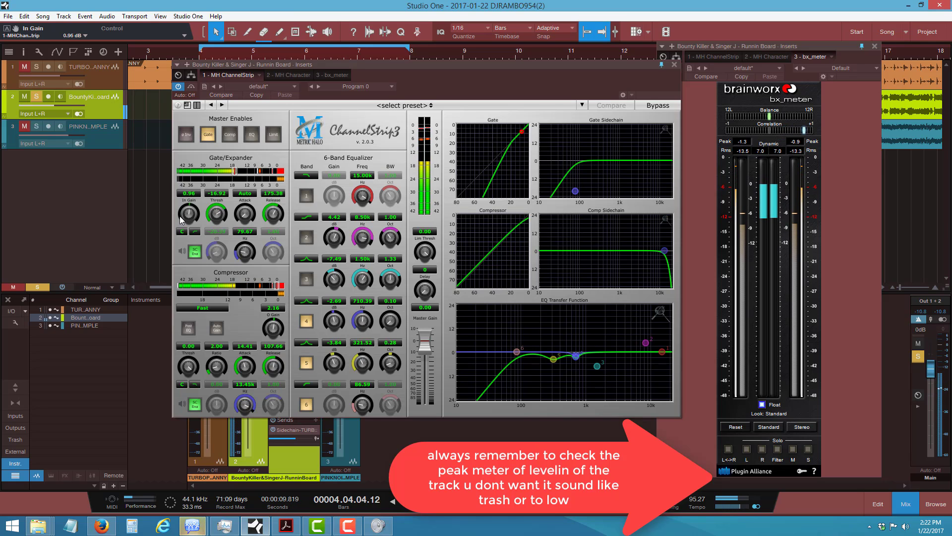
pyautogui.click(751, 145)
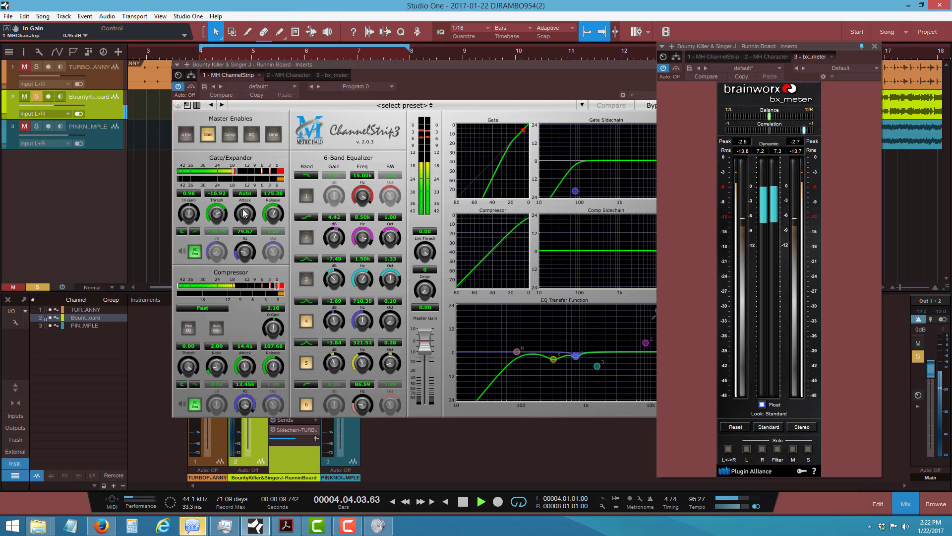
pyautogui.click(189, 212)
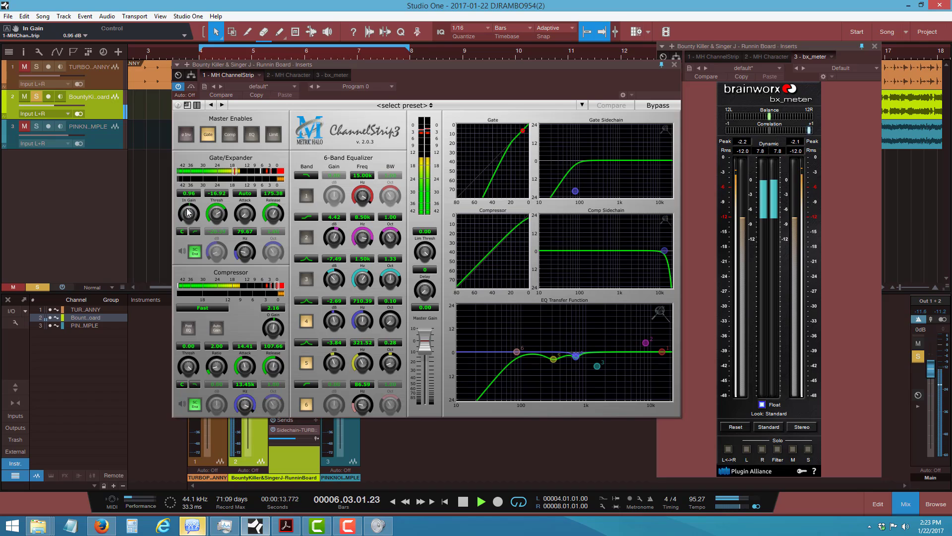
pyautogui.moveTo(189, 213); pyautogui.dragTo(189, 215)
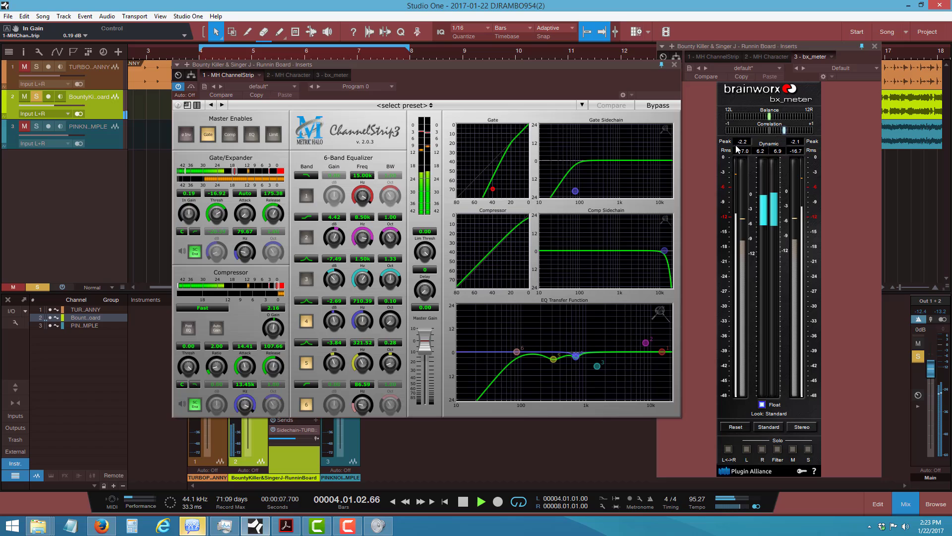
pyautogui.click(657, 150)
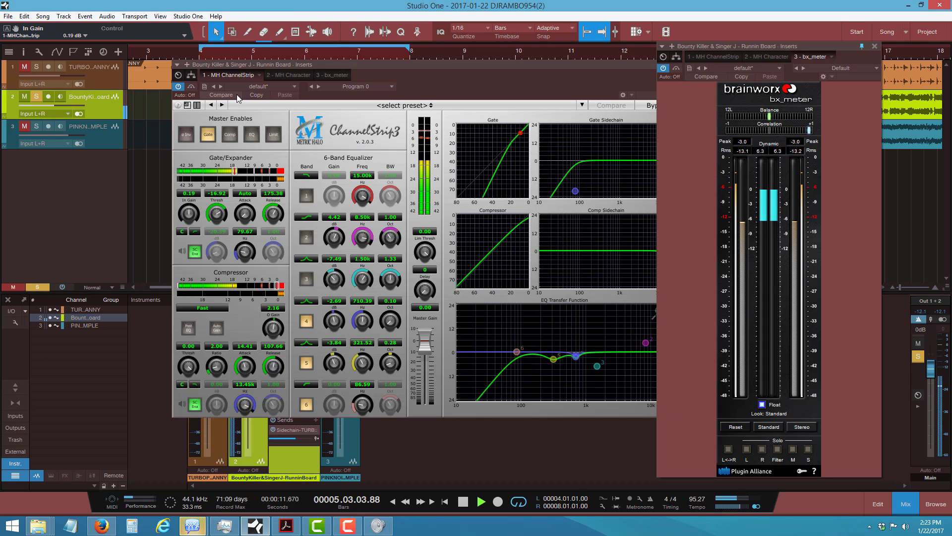
pyautogui.click(192, 88)
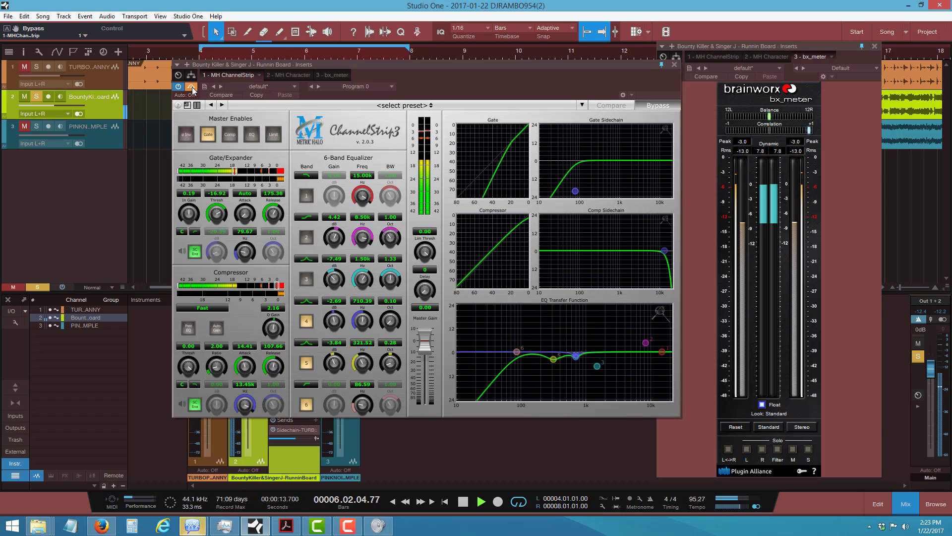
pyautogui.click(192, 88)
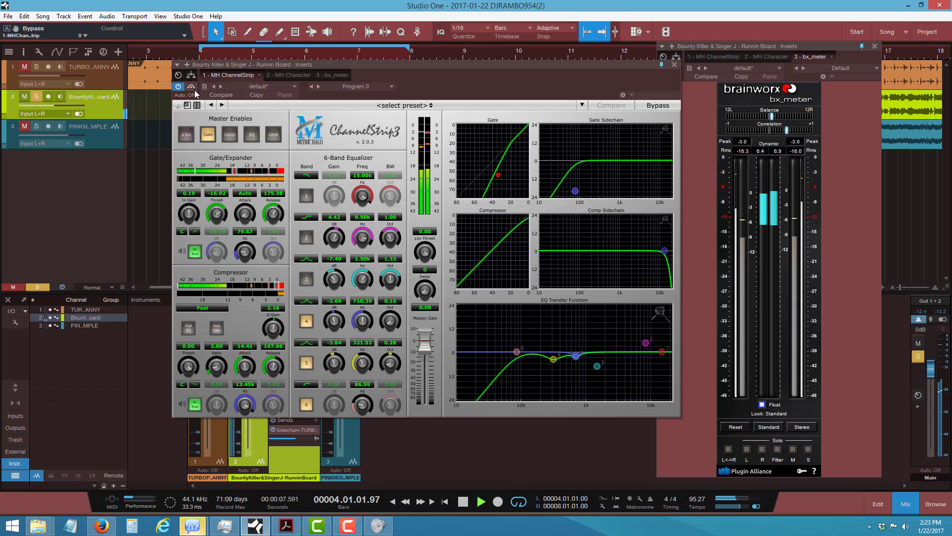
pyautogui.press('space')
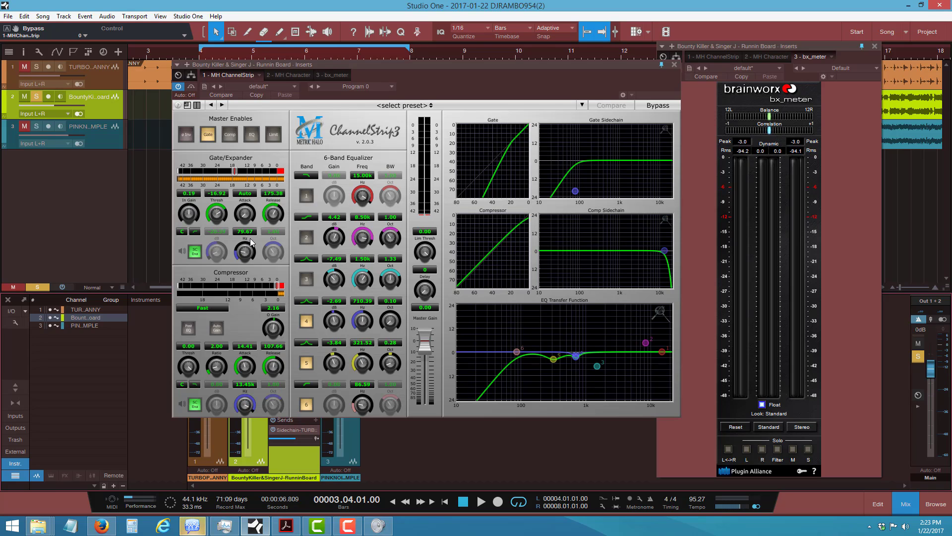
# Enable the compressor, change its mode, and play the song from the start
pyautogui.click(229, 135)
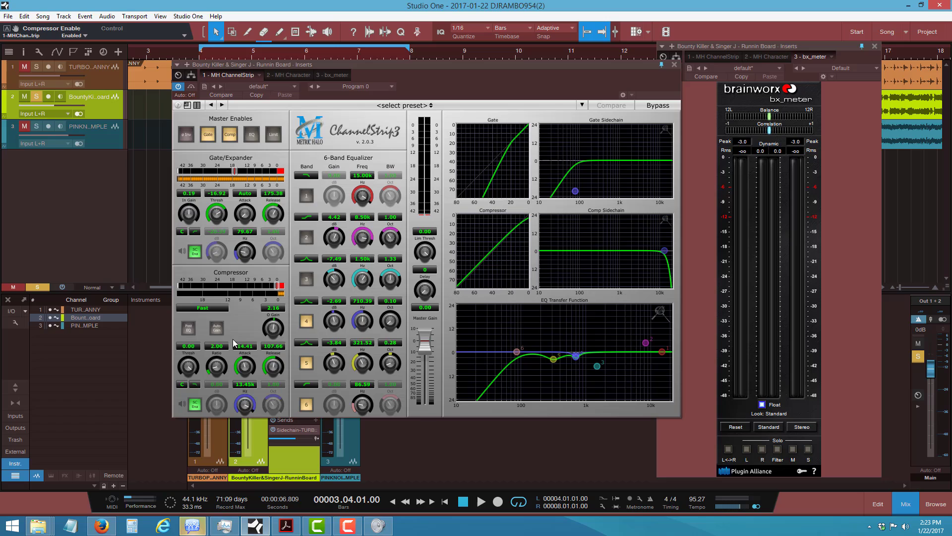
pyautogui.click(205, 308)
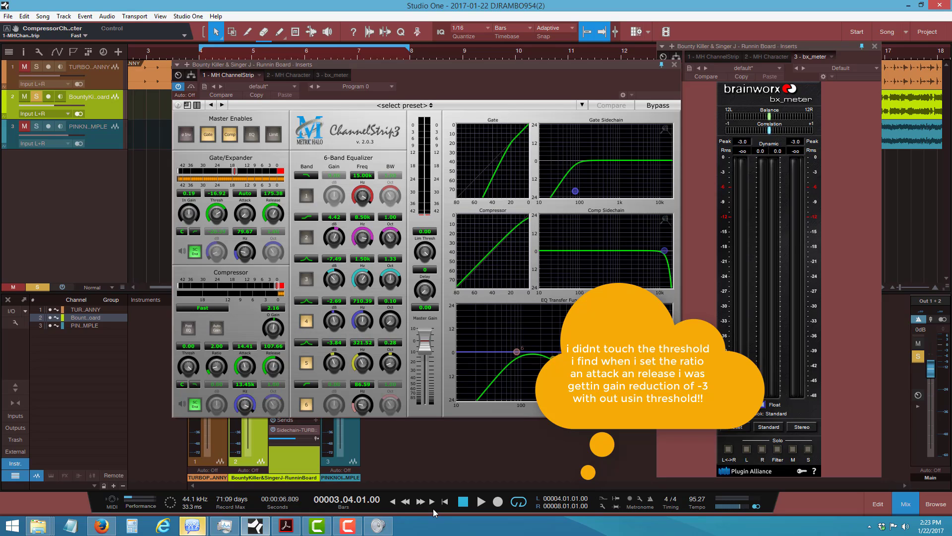
pyautogui.click(395, 500)
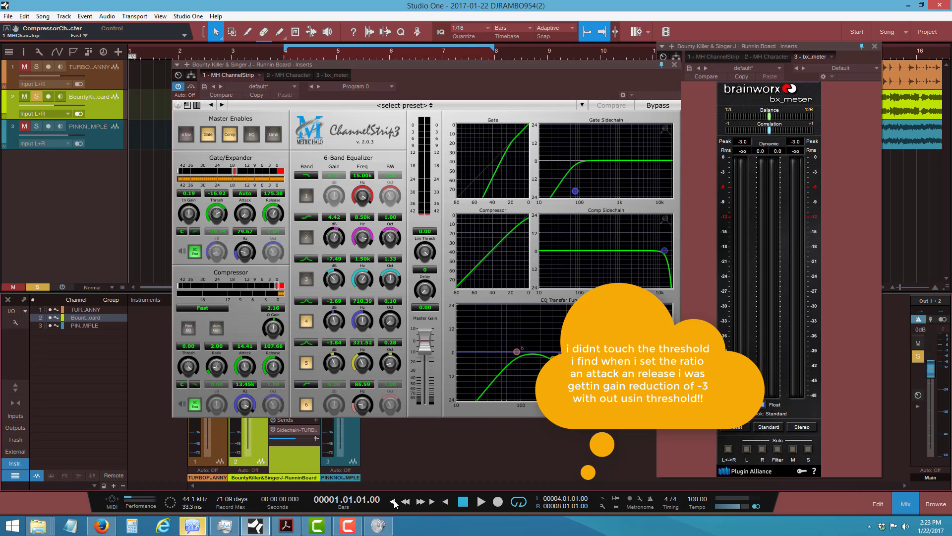
pyautogui.click(480, 500)
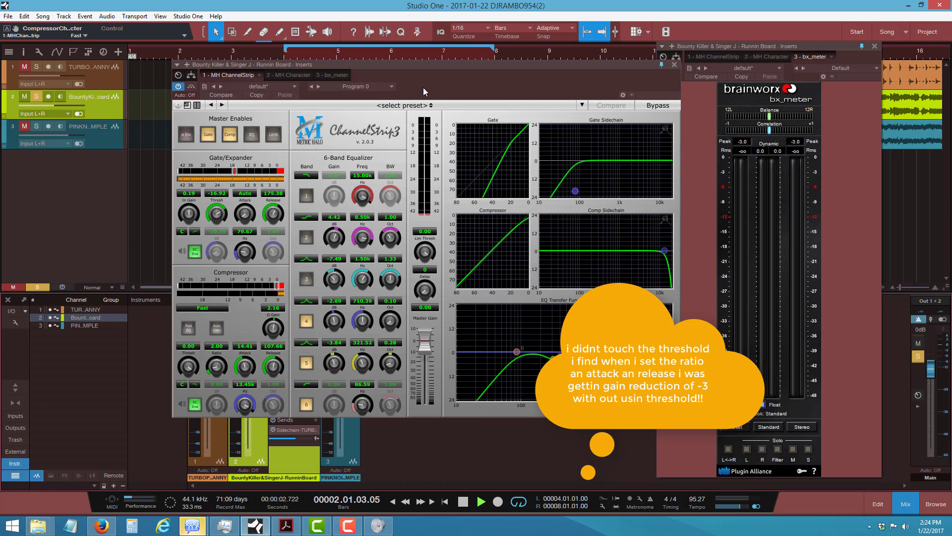
# Watch bx_meter while the compressed vocal plays, then stop playback
pyautogui.moveTo(436, 82); pyautogui.dragTo(421, 129)
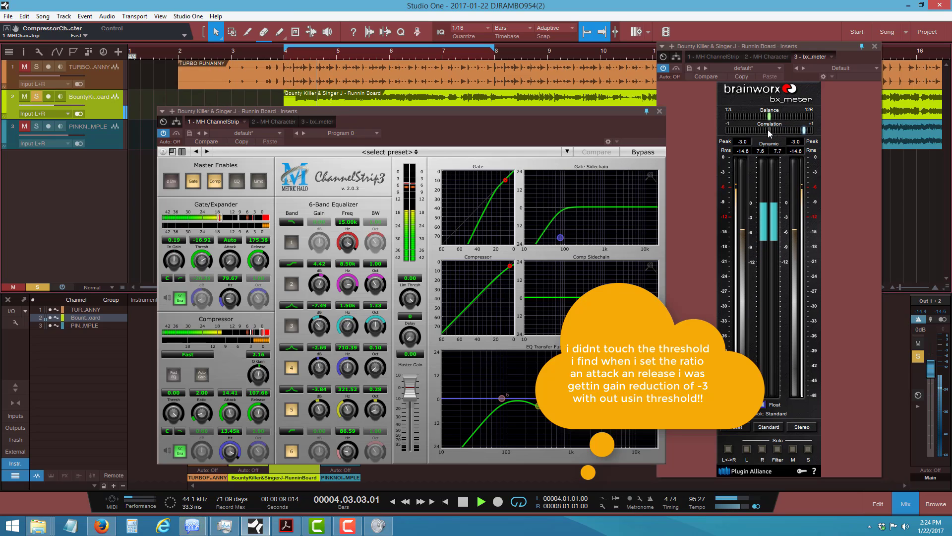
pyautogui.click(748, 144)
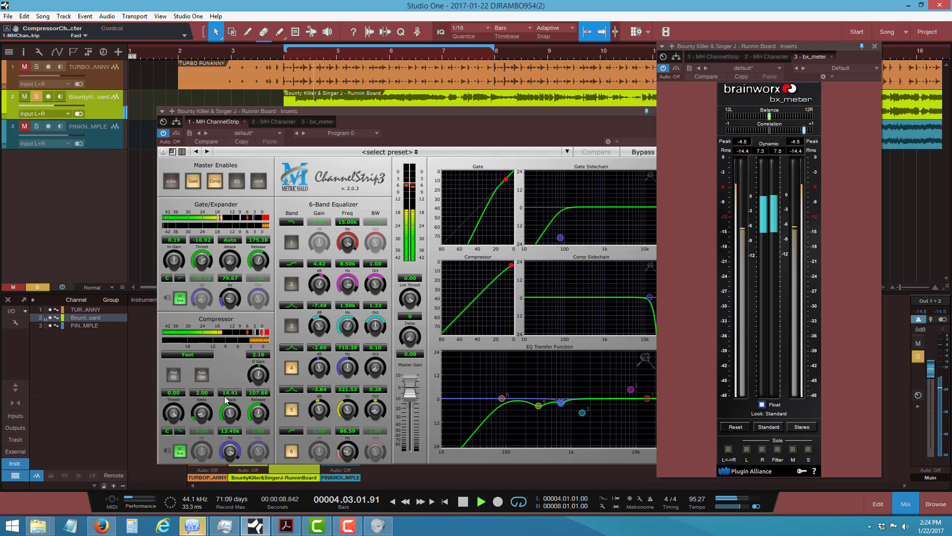
pyautogui.click(482, 502)
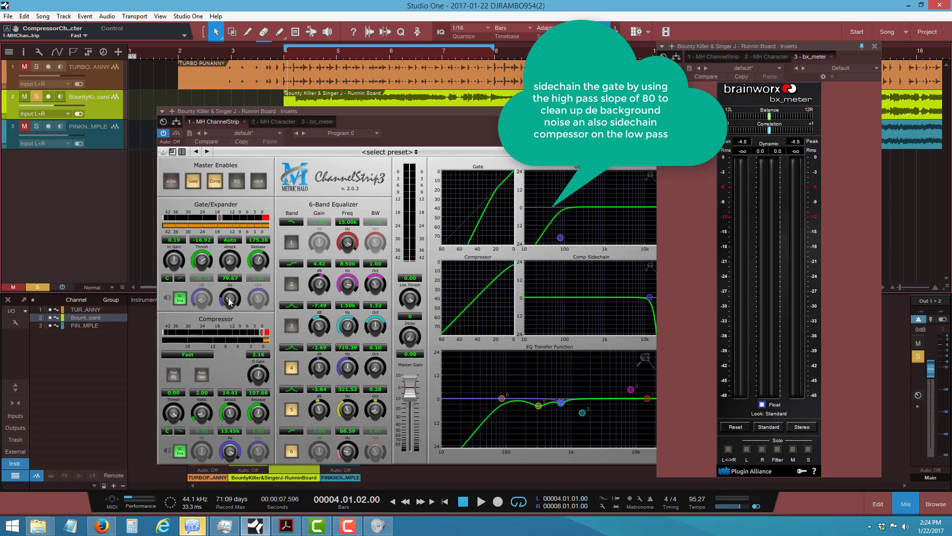
# Raise the gate sidechain frequency and toggle the compressor from Smooth back to Fast
pyautogui.moveTo(230, 298); pyautogui.dragTo(226, 295)
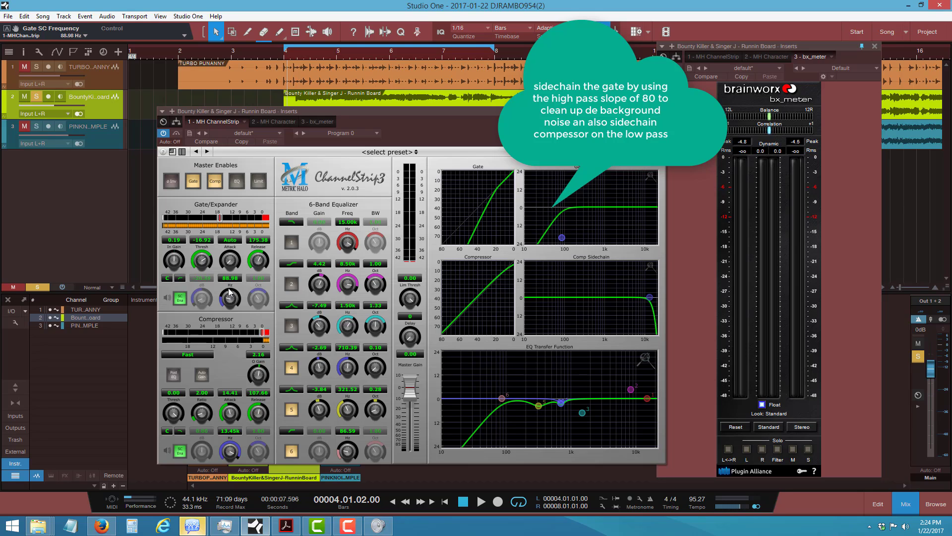
pyautogui.moveTo(229, 290); pyautogui.dragTo(231, 292)
pyautogui.click(185, 355)
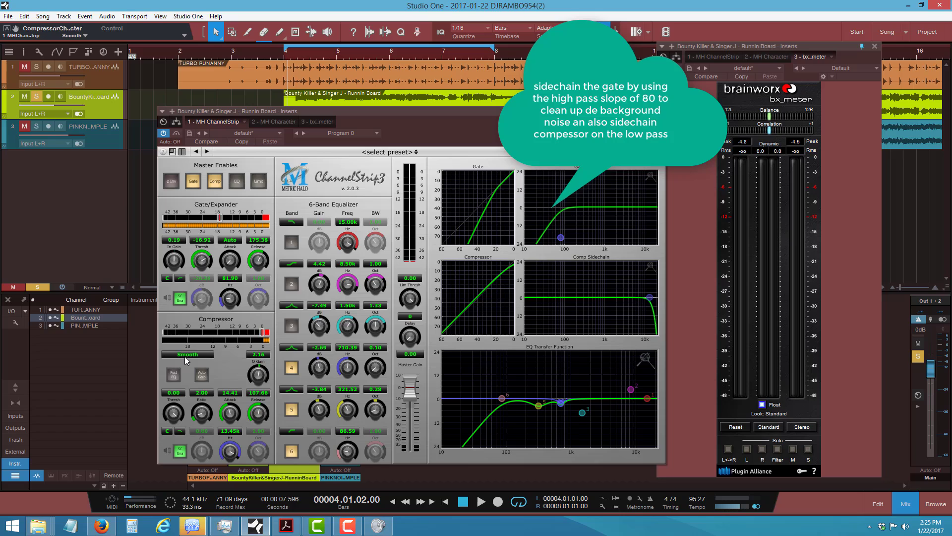
pyautogui.click(184, 356)
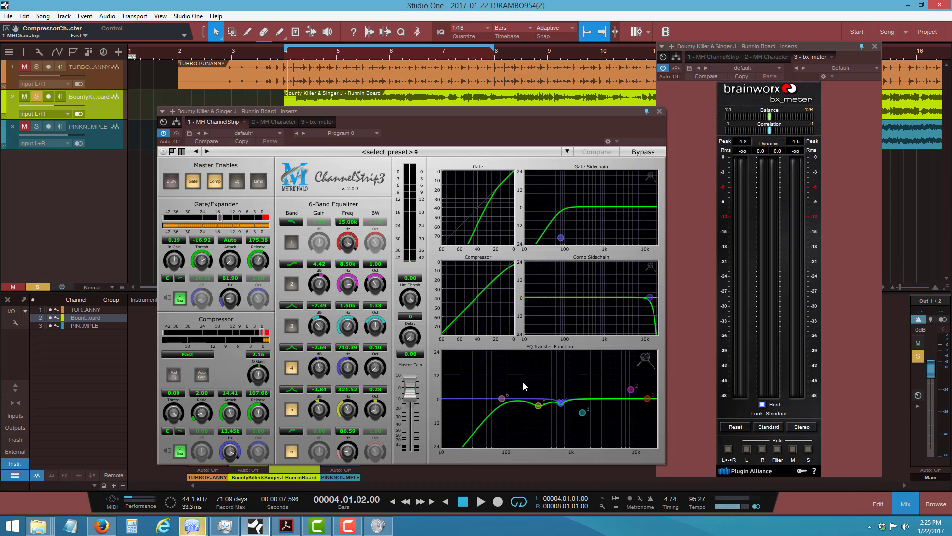
# Play the vocal with bx_meter in front to check its levels
pyautogui.click(677, 69)
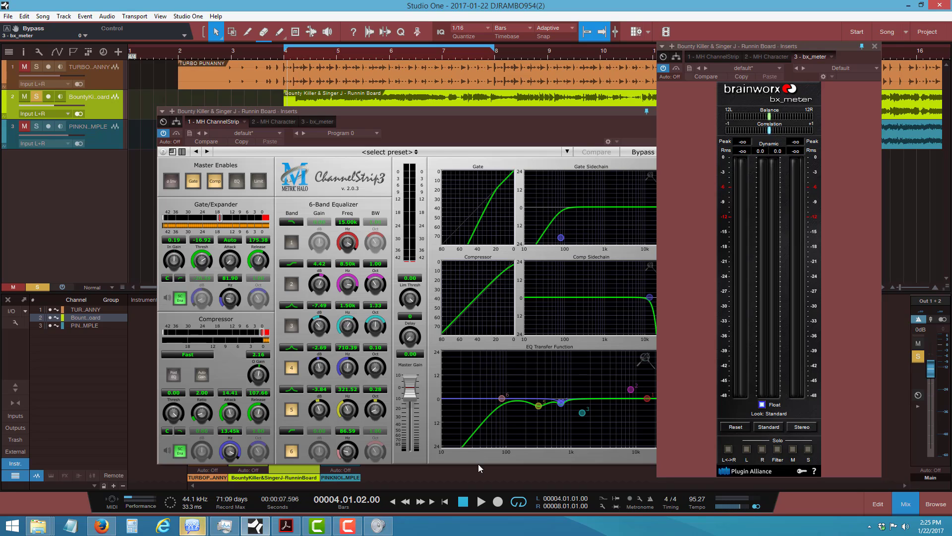
pyautogui.click(481, 503)
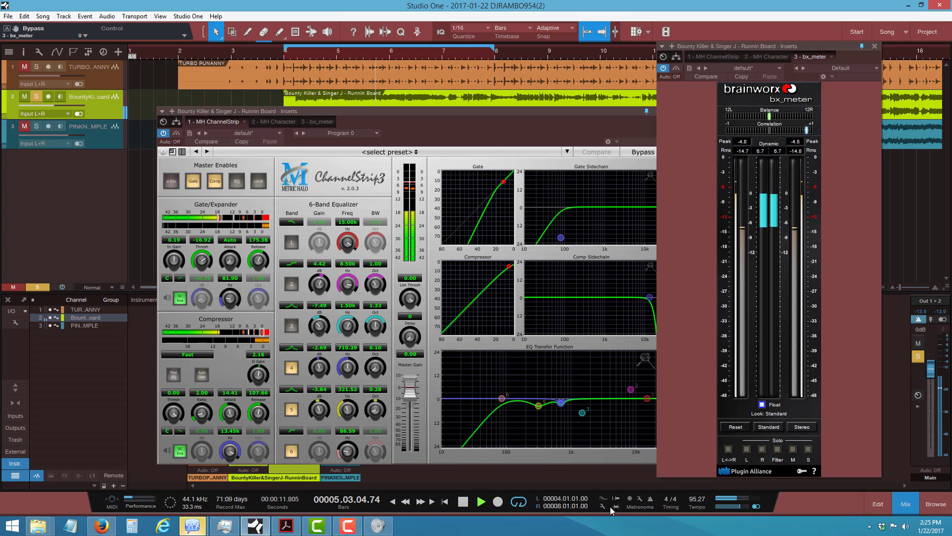
pyautogui.click(463, 501)
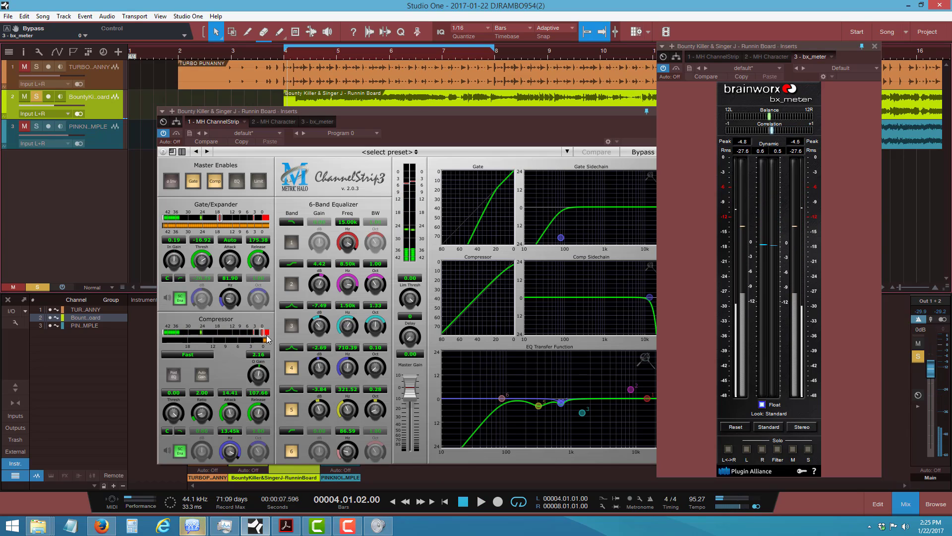
# Raise the compressor output gain to 3.84 dB and replay, watching bx_meter's -3.1 dB peak
pyautogui.click(272, 246)
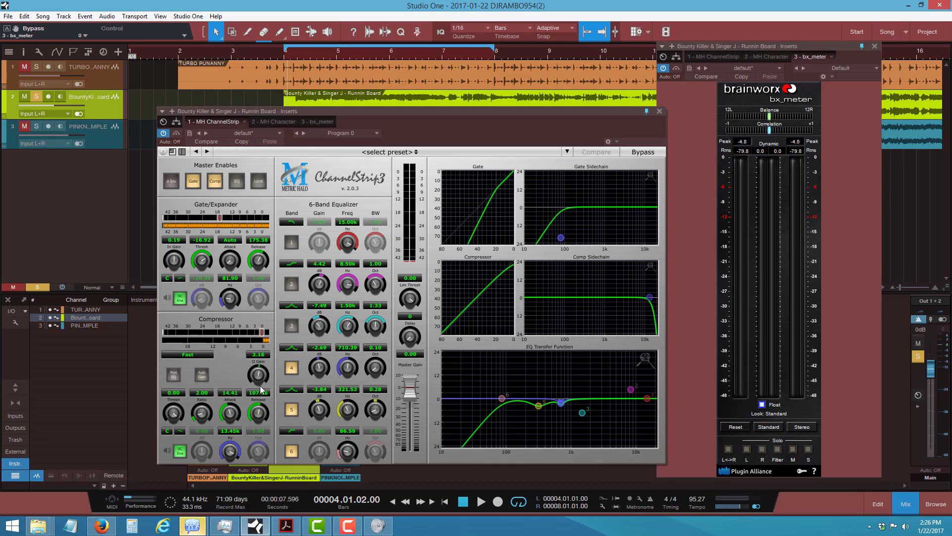
pyautogui.moveTo(258, 380); pyautogui.dragTo(260, 377)
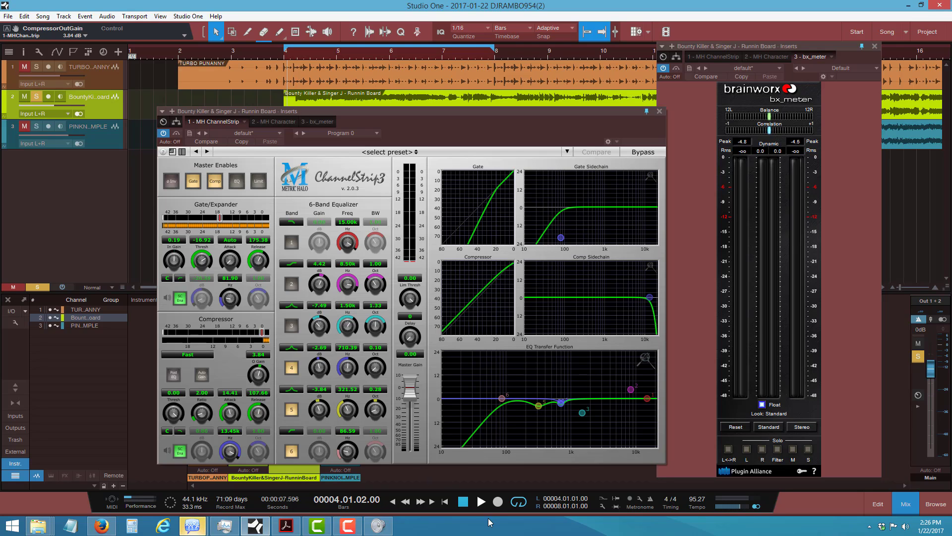
pyautogui.click(482, 502)
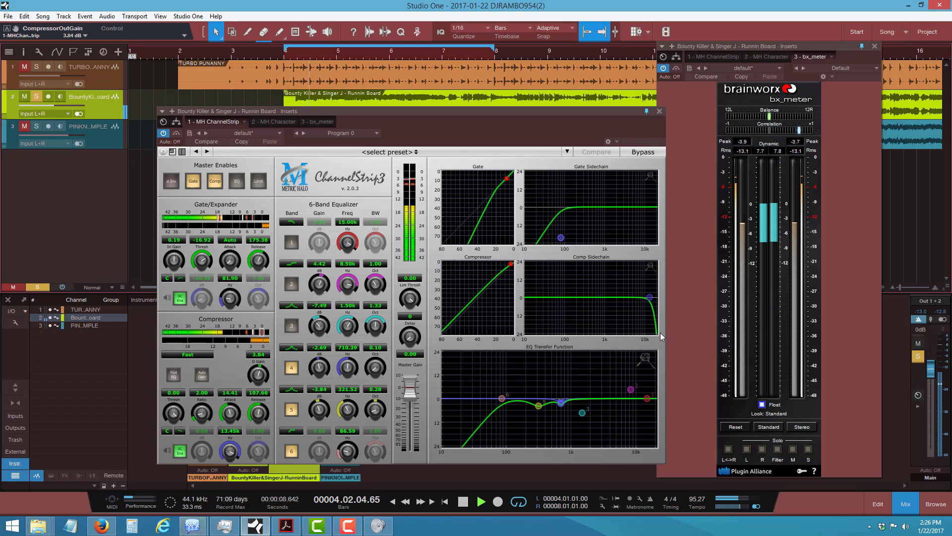
pyautogui.click(751, 160)
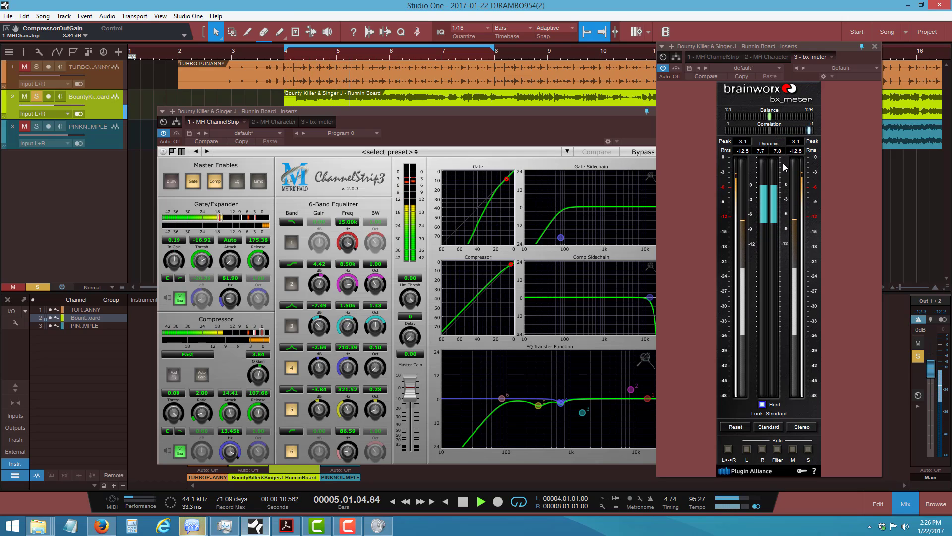
pyautogui.click(463, 501)
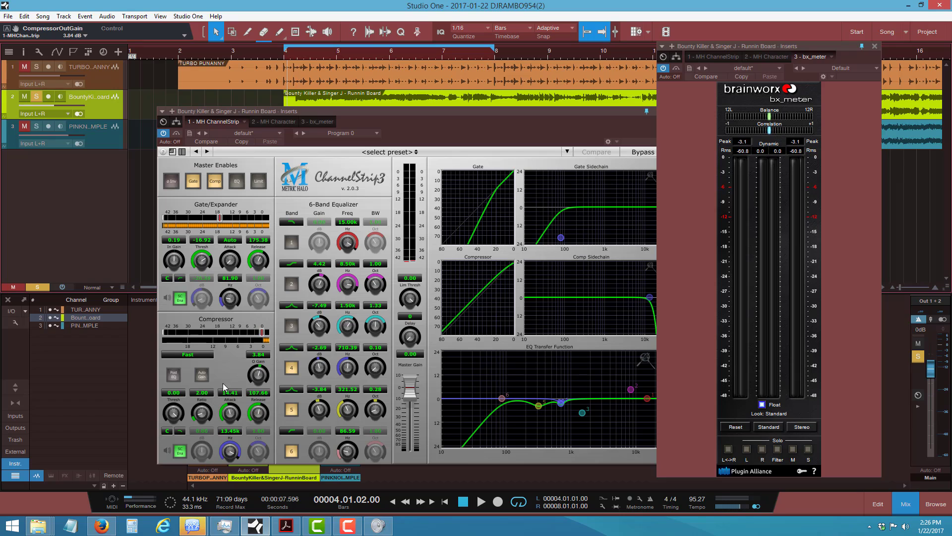
# Enable the ChannelStrip EQ, play the vocal, switch band 3 on and off, then stop
pyautogui.click(237, 181)
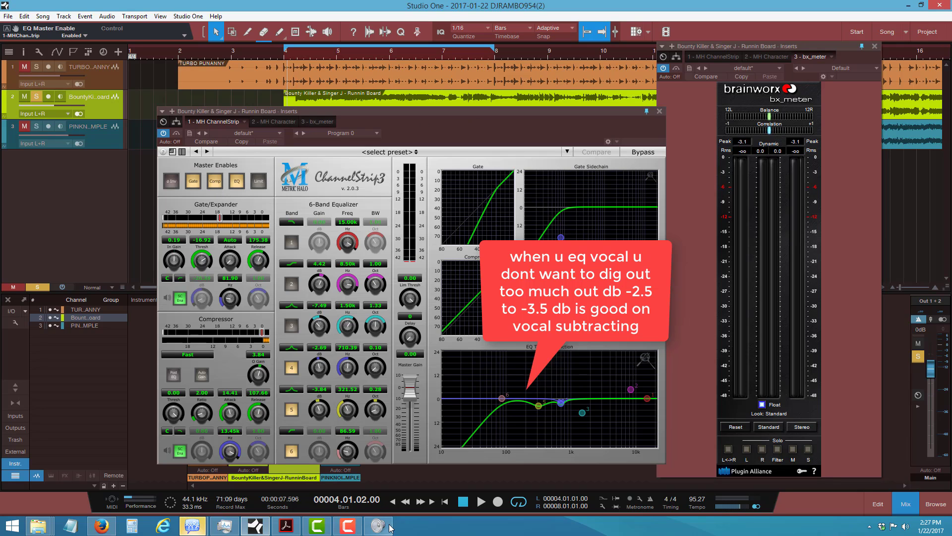
pyautogui.click(481, 501)
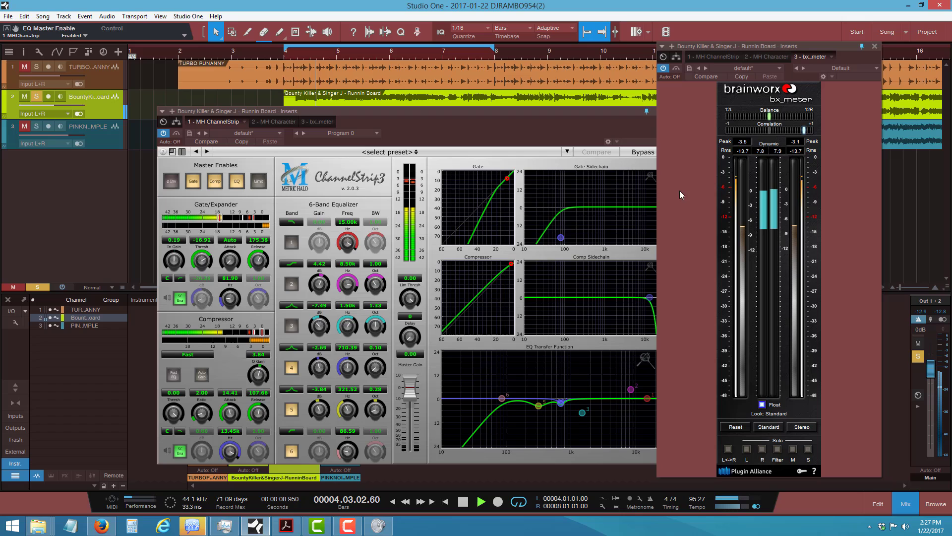
pyautogui.click(292, 326)
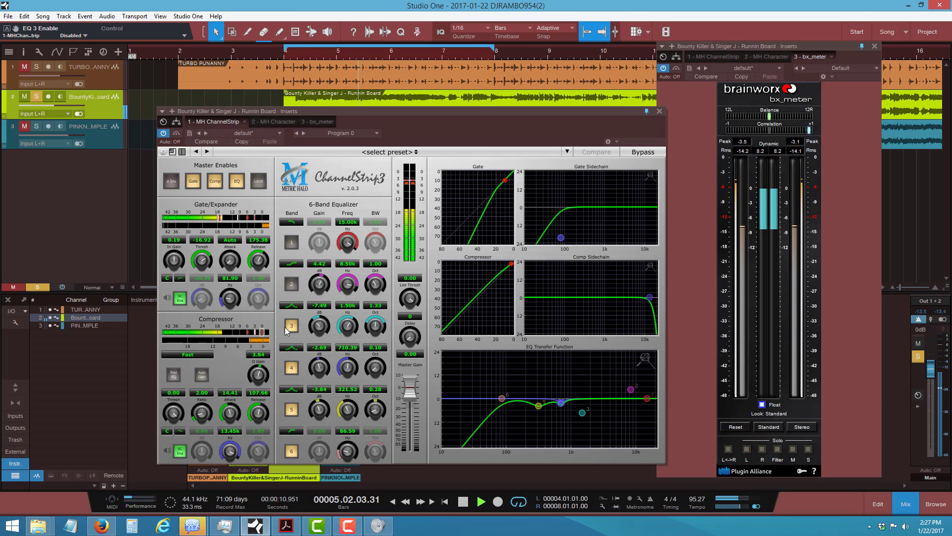
pyautogui.click(290, 327)
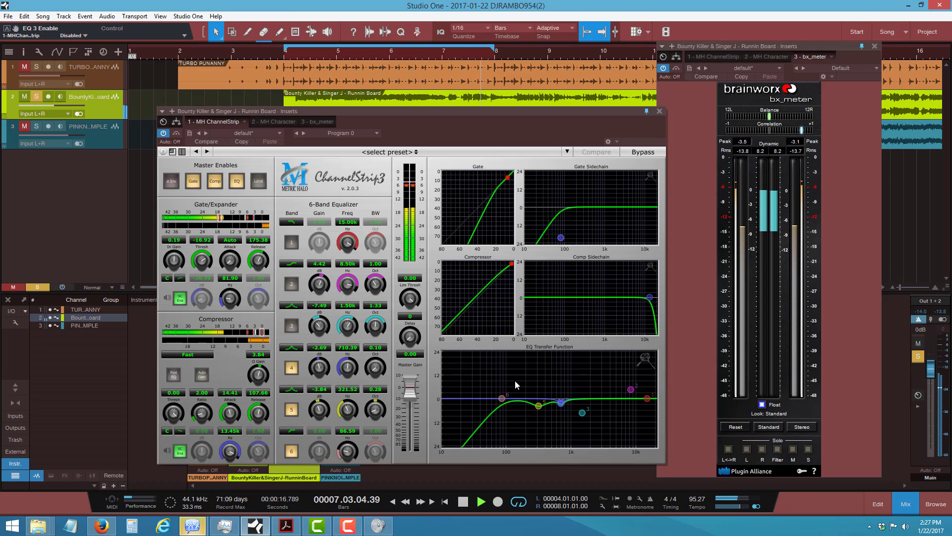
pyautogui.click(464, 501)
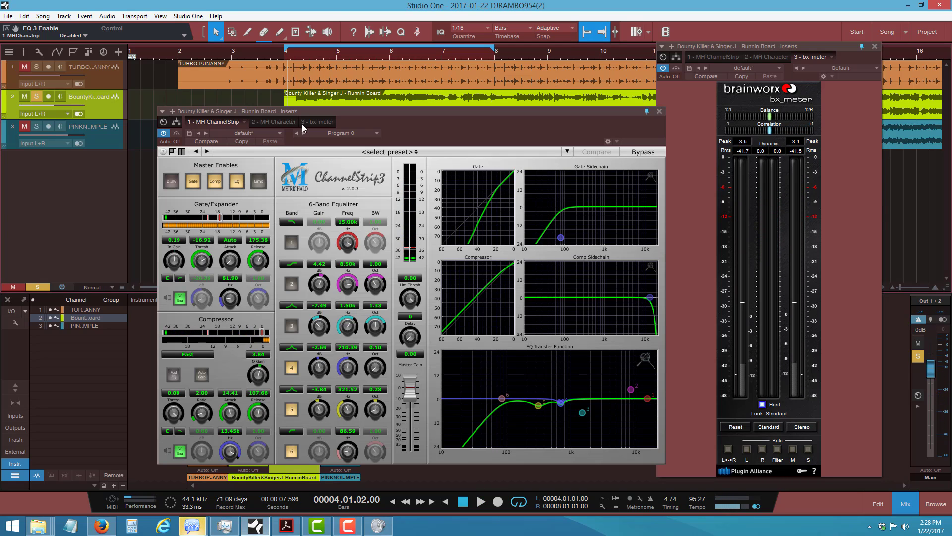
# Show the MH Character insert and keep its model on California Vocal Box
pyautogui.click(276, 121)
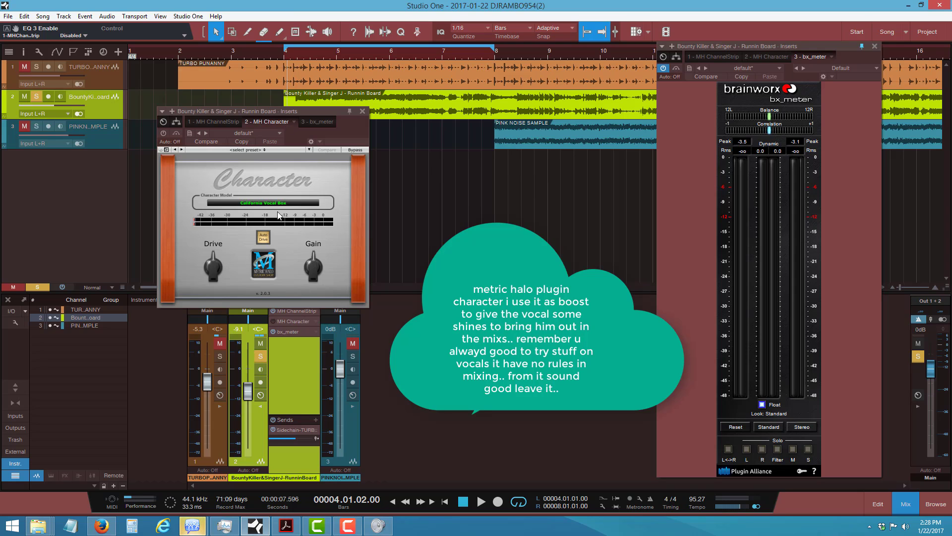
pyautogui.click(282, 206)
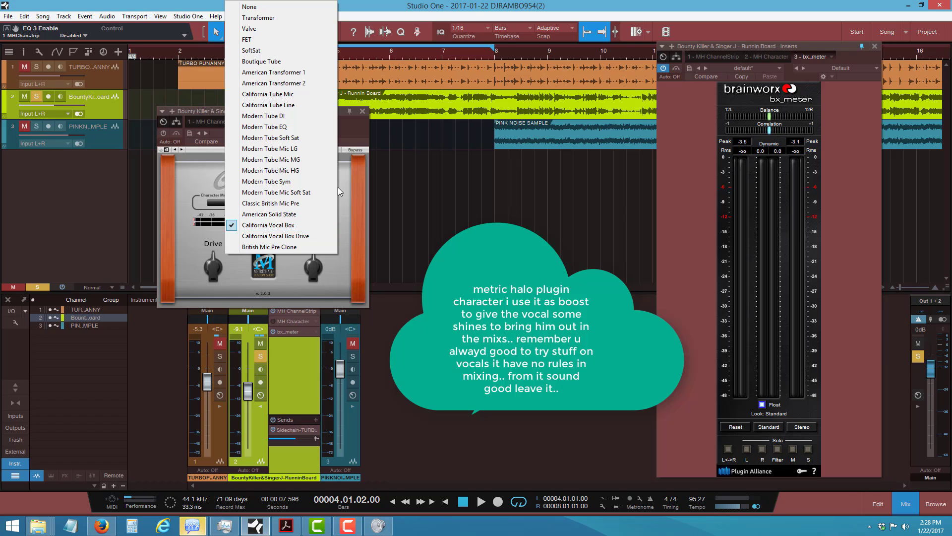
pyautogui.click(355, 129)
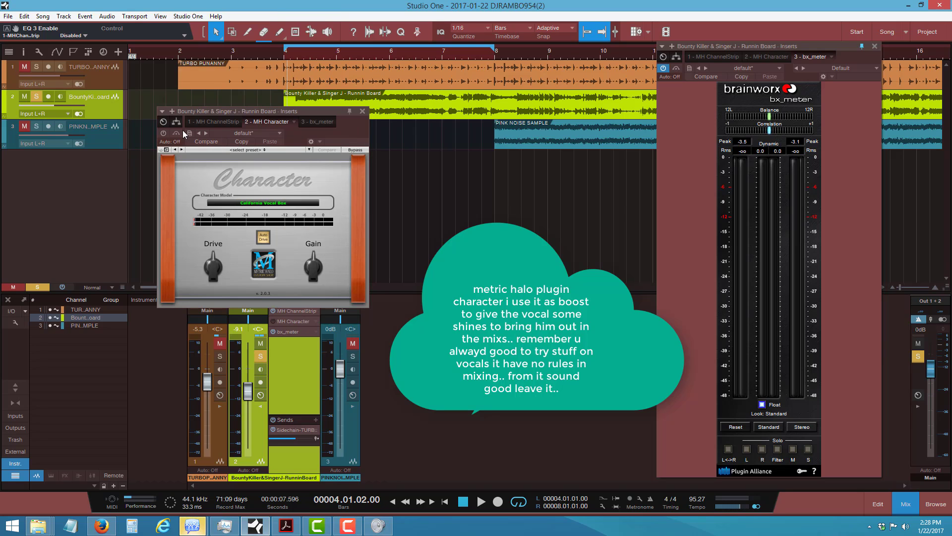
# Audition the vocal through Character, then play the full mix from the song start
pyautogui.click(481, 502)
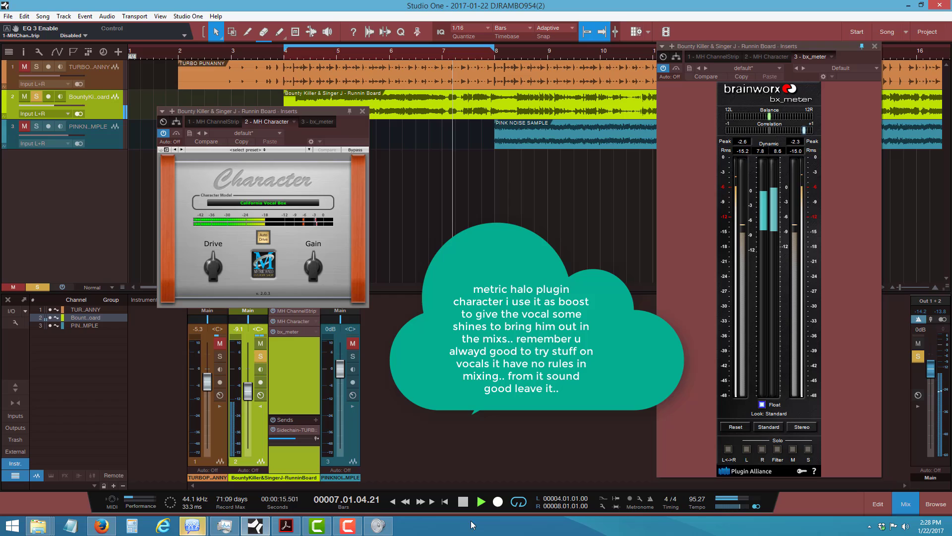
pyautogui.click(463, 500)
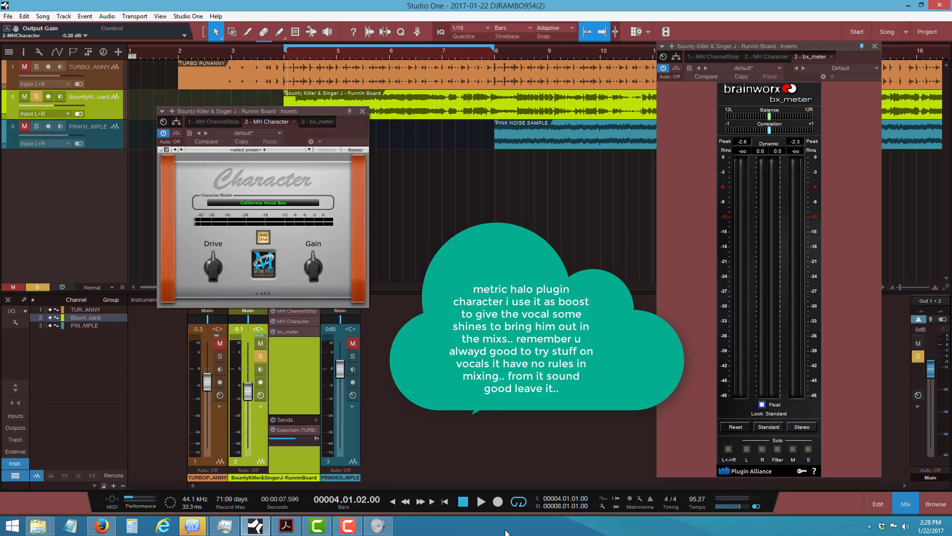
pyautogui.click(463, 503)
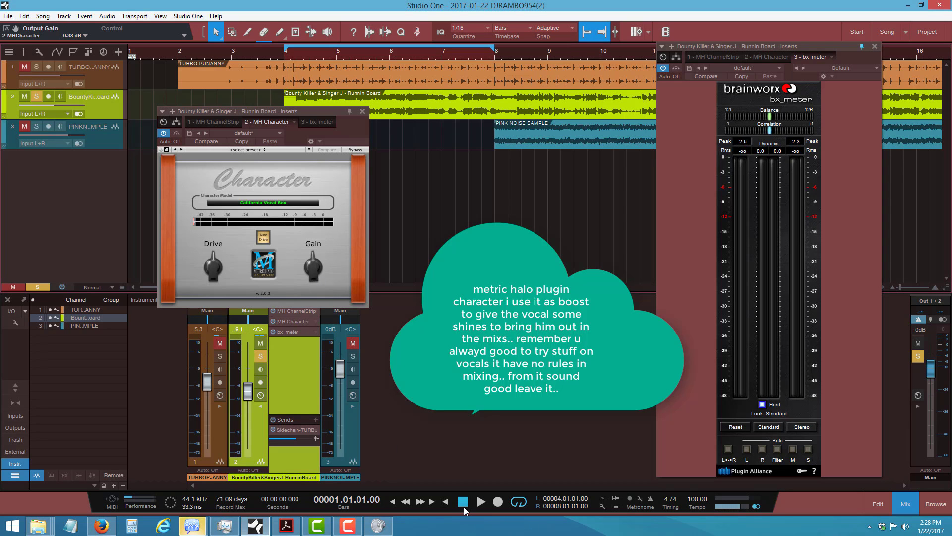
pyautogui.click(481, 502)
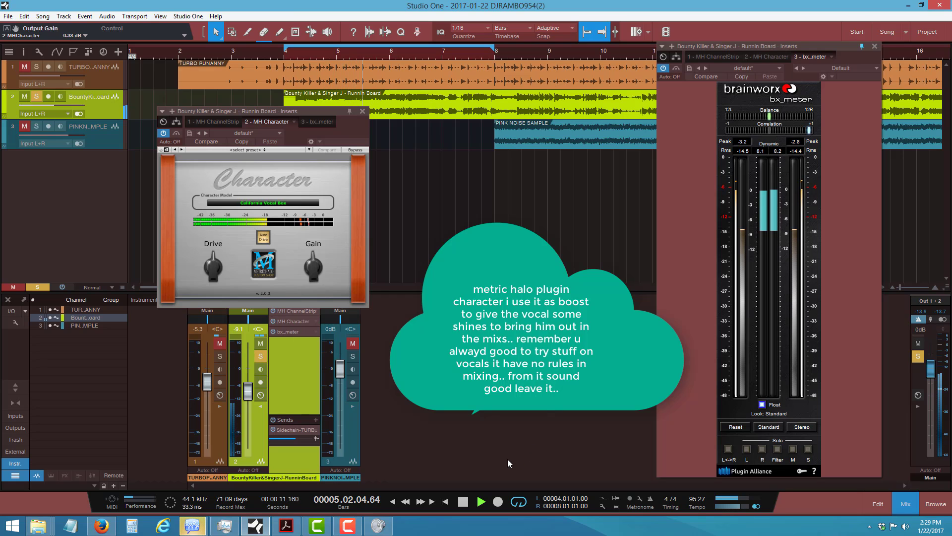
pyautogui.click(464, 501)
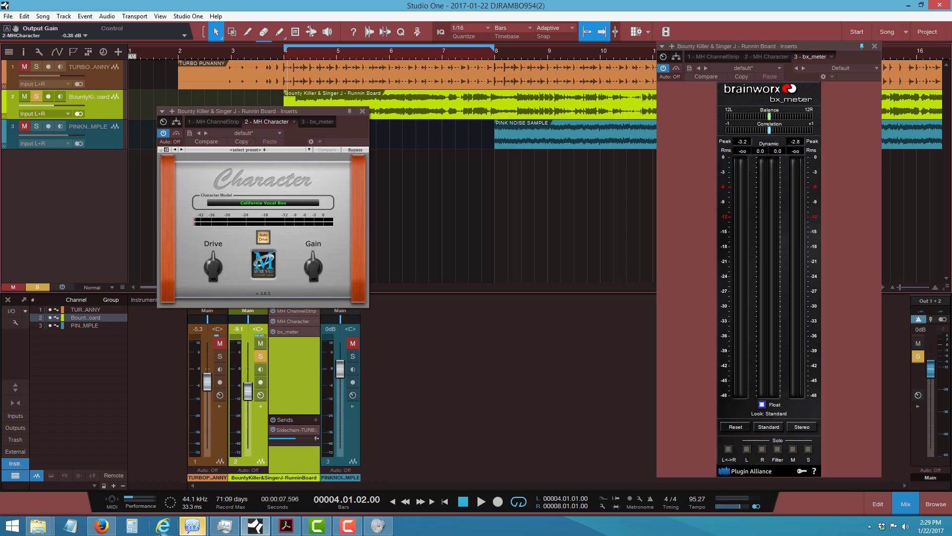
# Navigate back in Firefox and read through the MH Character product description
pyautogui.click(102, 525)
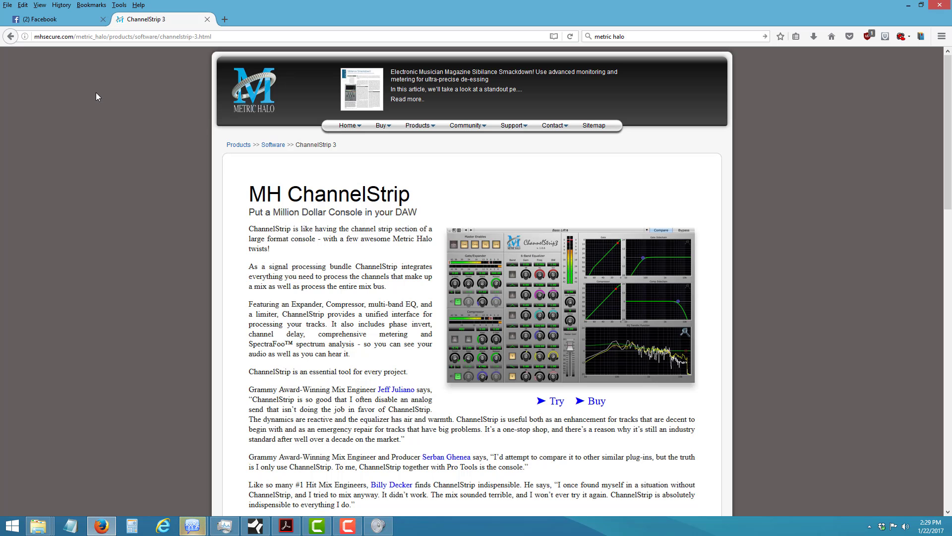
pyautogui.click(9, 37)
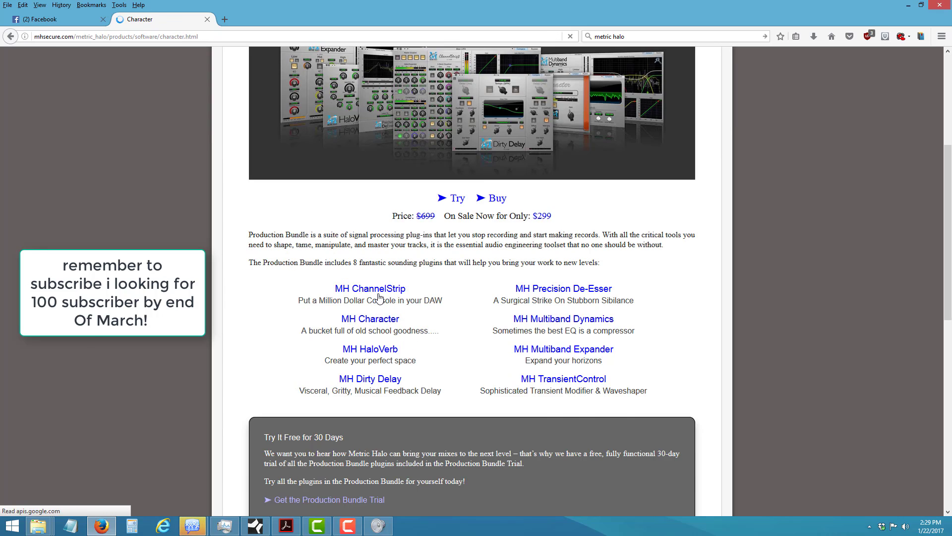
pyautogui.scroll(-3, 519, 288)
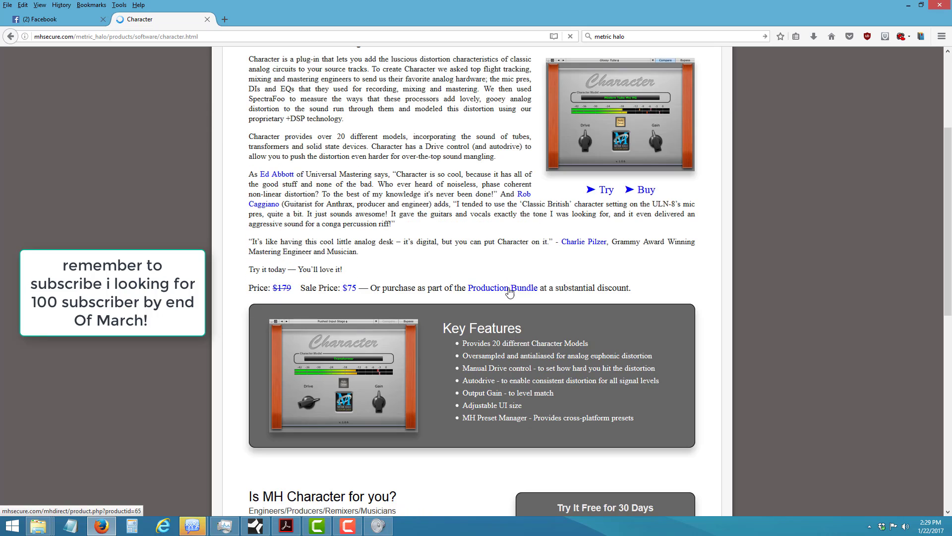
pyautogui.scroll(3, 651, 260)
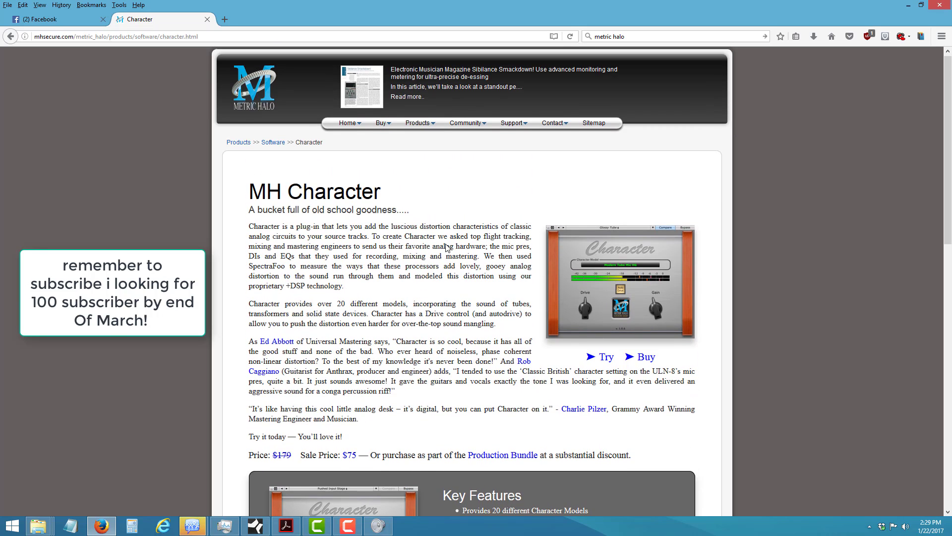
pyautogui.scroll(2, 521, 261)
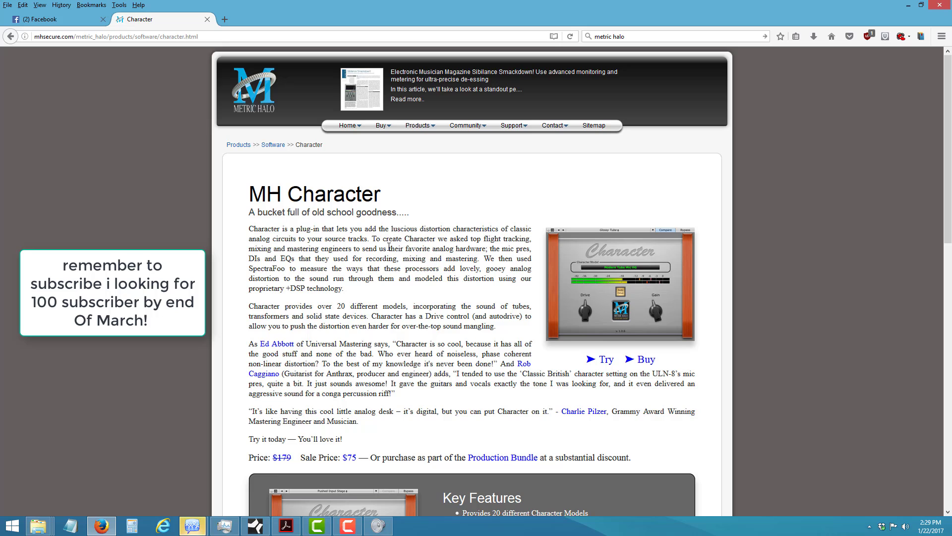
pyautogui.scroll(-1, 388, 248)
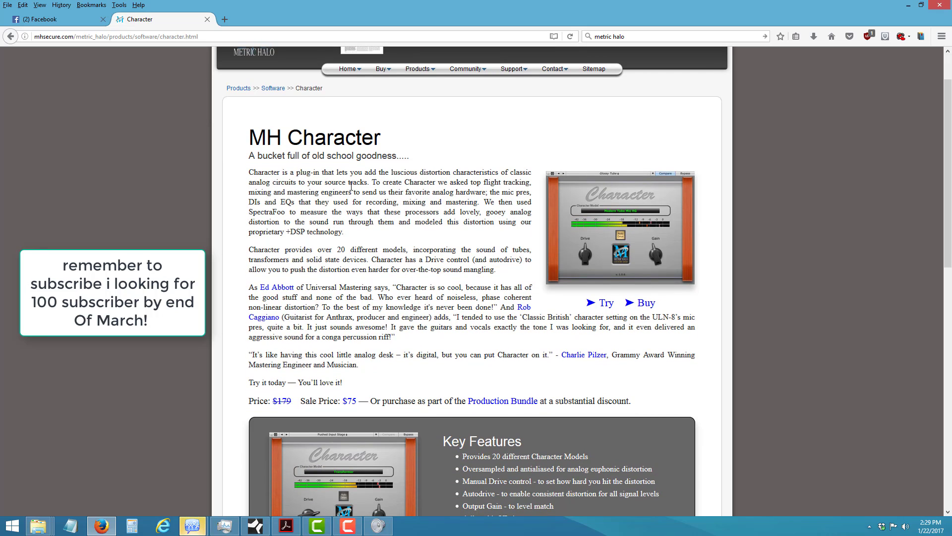
pyautogui.moveTo(379, 192); pyautogui.dragTo(435, 297)
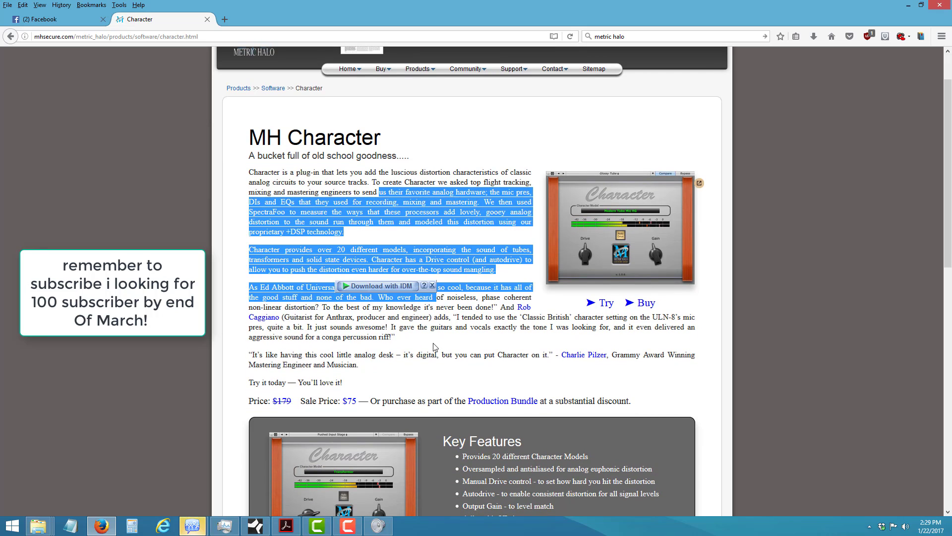
pyautogui.click(474, 351)
pyautogui.scroll(-2, 474, 346)
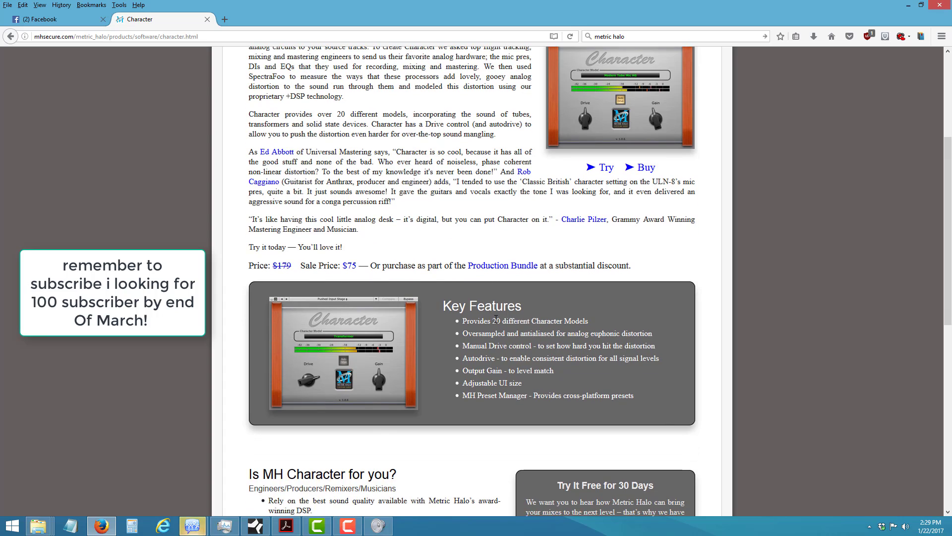
pyautogui.scroll(-1, 483, 304)
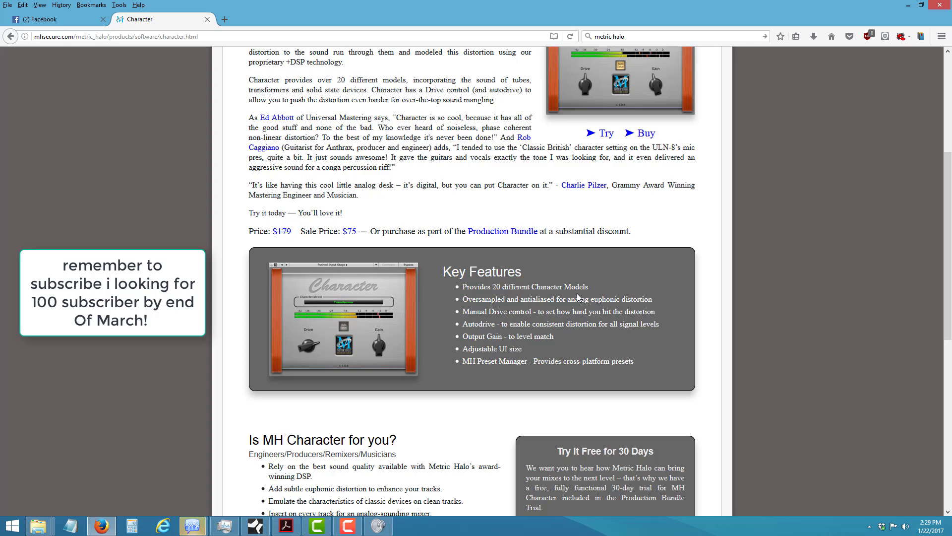
pyautogui.scroll(-2, 579, 298)
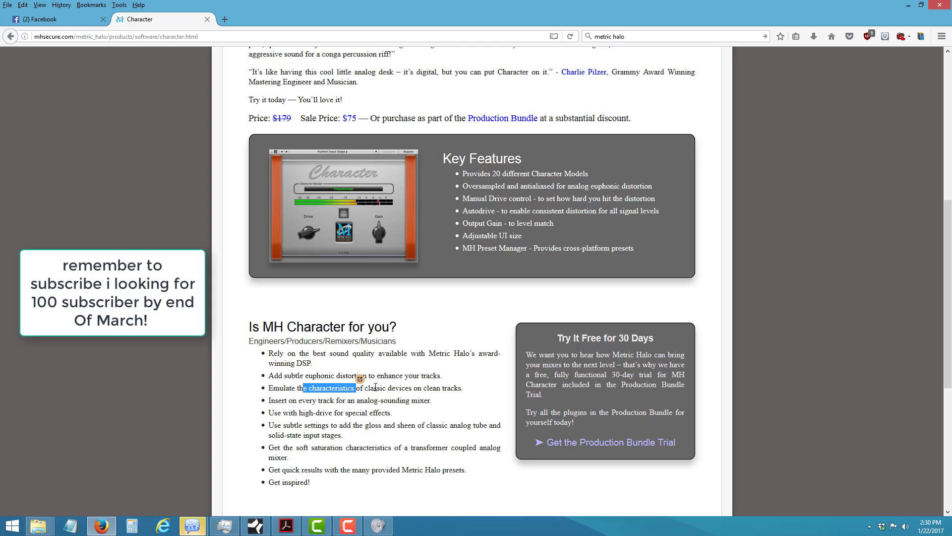
pyautogui.scroll(10, 361, 379)
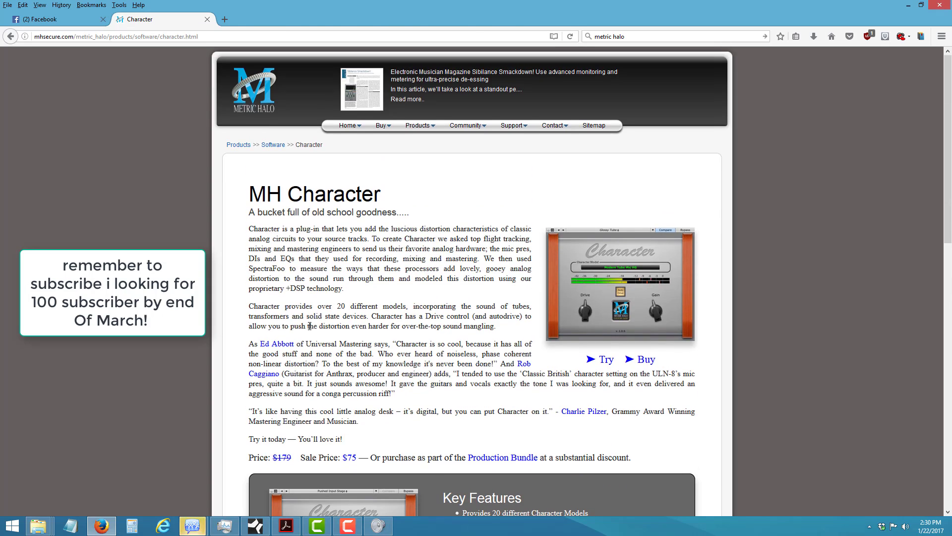
# Move the Character window aside, unsolo the vocal, and briefly play the song
pyautogui.click(255, 526)
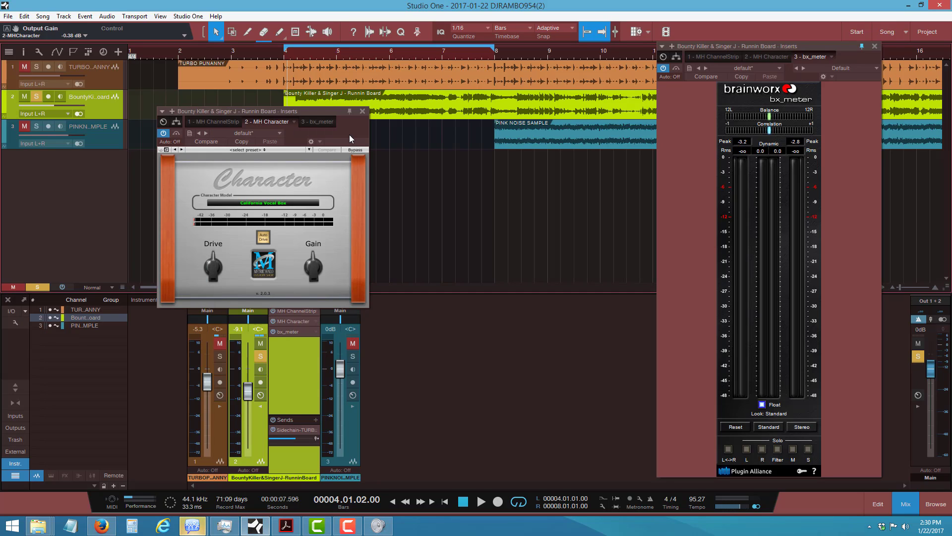
pyautogui.moveTo(349, 135); pyautogui.dragTo(679, 218)
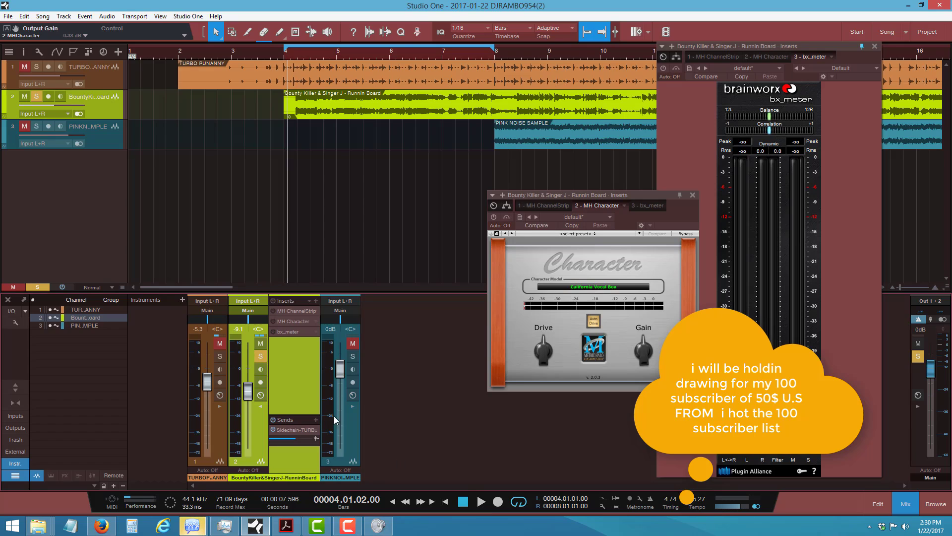
pyautogui.click(257, 357)
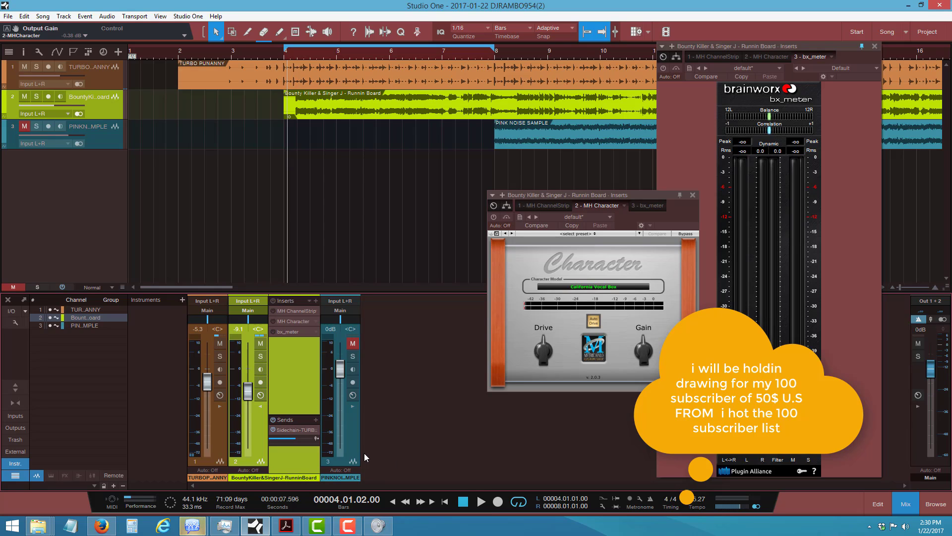
pyautogui.click(482, 505)
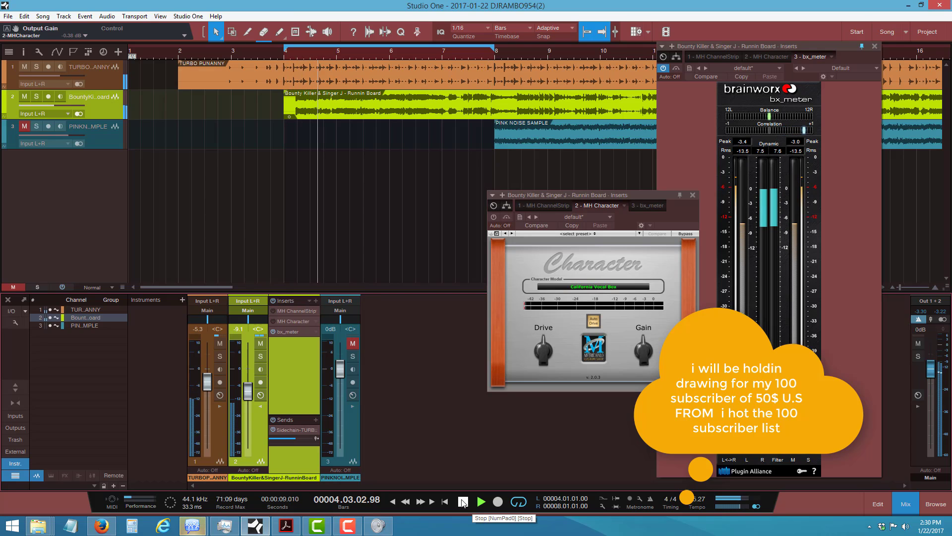
pyautogui.click(463, 504)
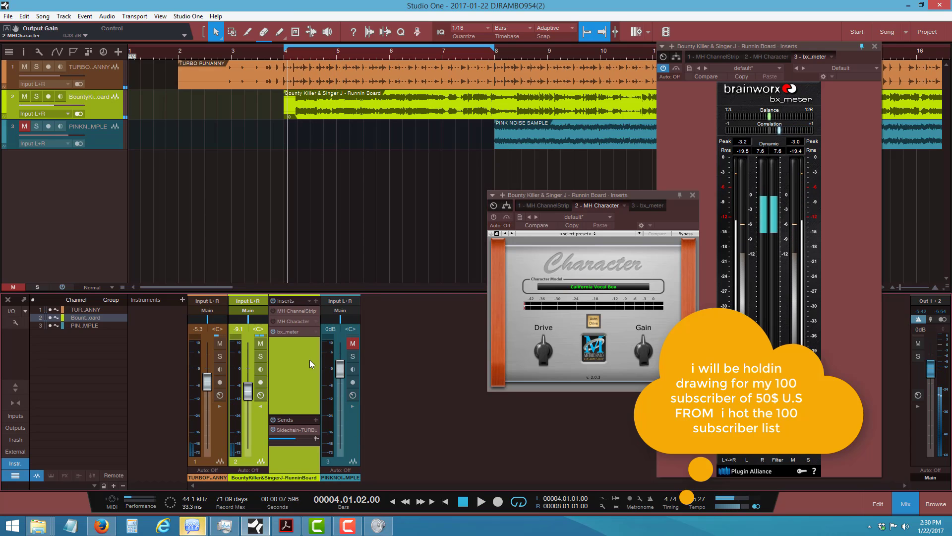
# Enable MH Character processing and play the mix from near bar 3
pyautogui.click(272, 322)
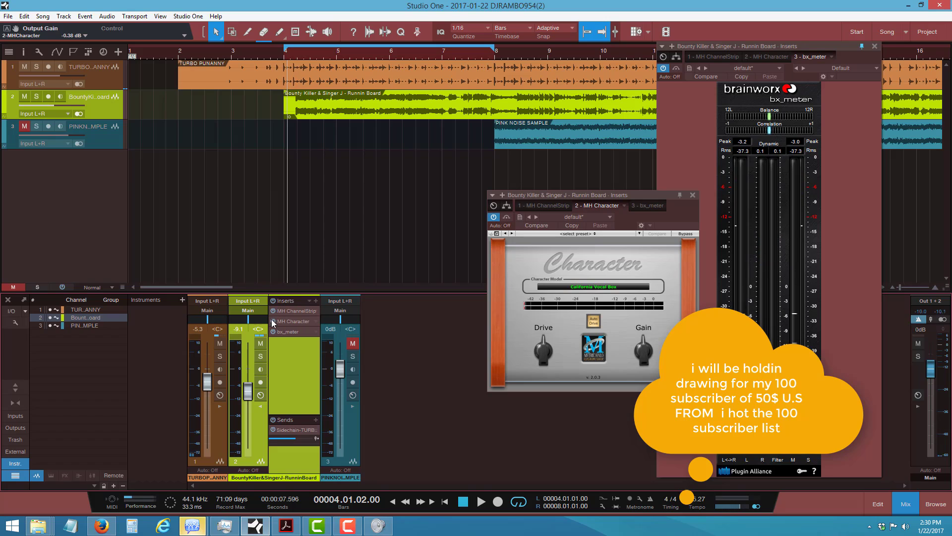
pyautogui.click(445, 501)
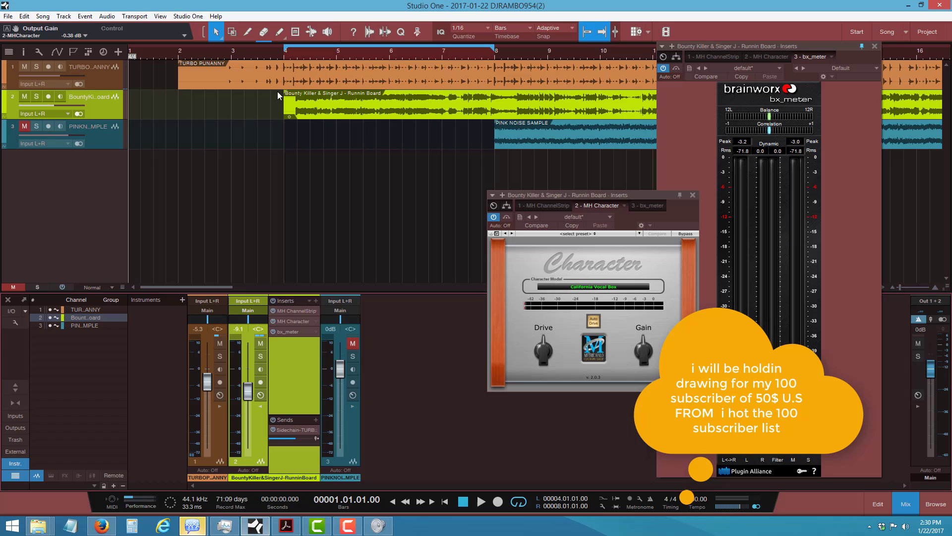
pyautogui.click(284, 74)
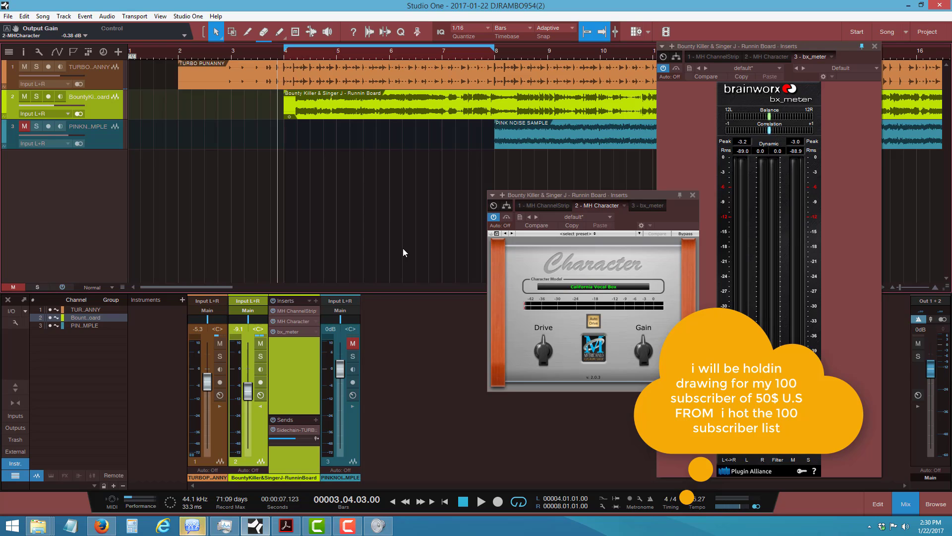
pyautogui.click(480, 500)
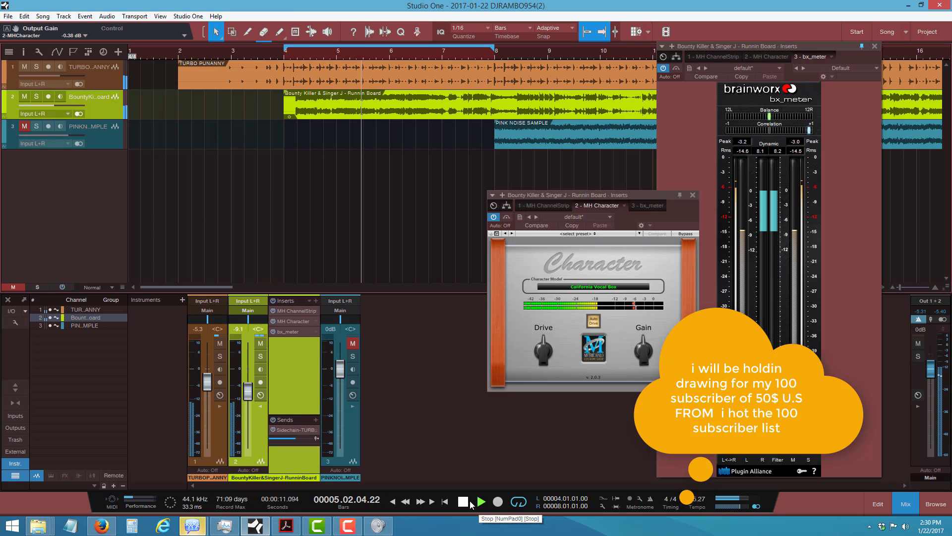
pyautogui.doubleClick(289, 311)
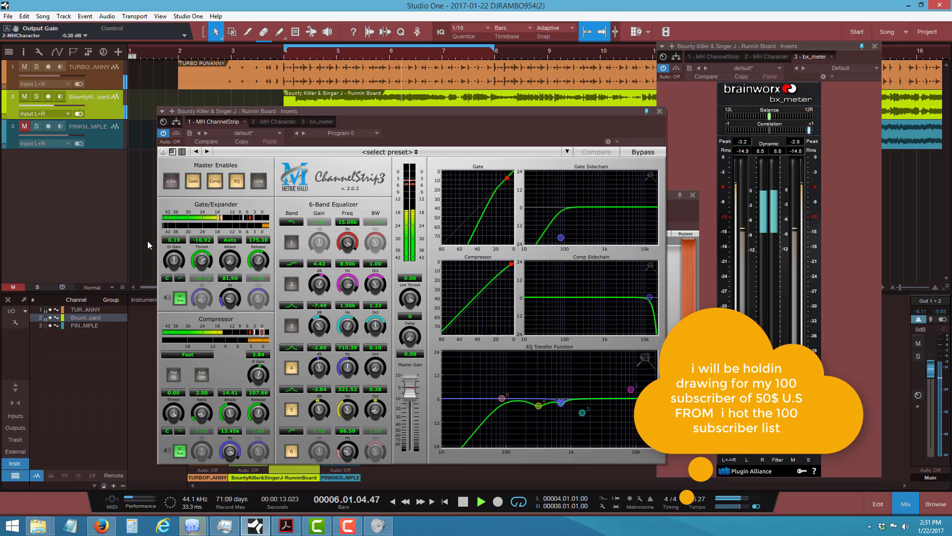
# Nudge ChannelStrip input gain up, bring bx_meter forward, and stop playback
pyautogui.moveTo(173, 260); pyautogui.dragTo(172, 258)
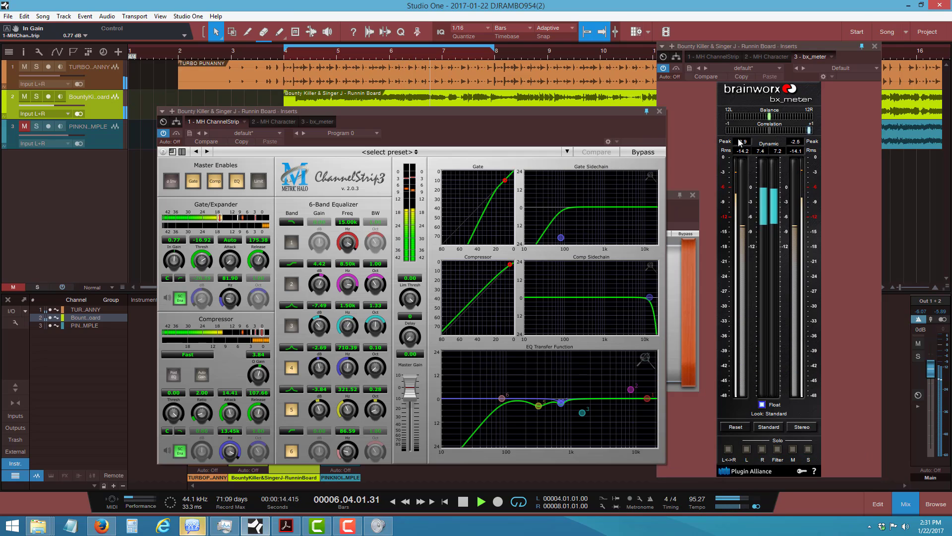
pyautogui.click(702, 130)
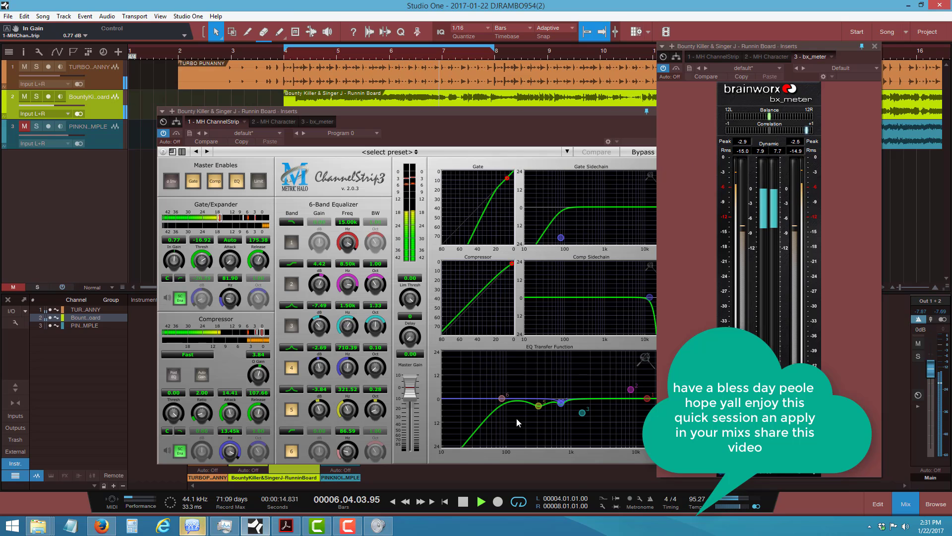
pyautogui.click(463, 502)
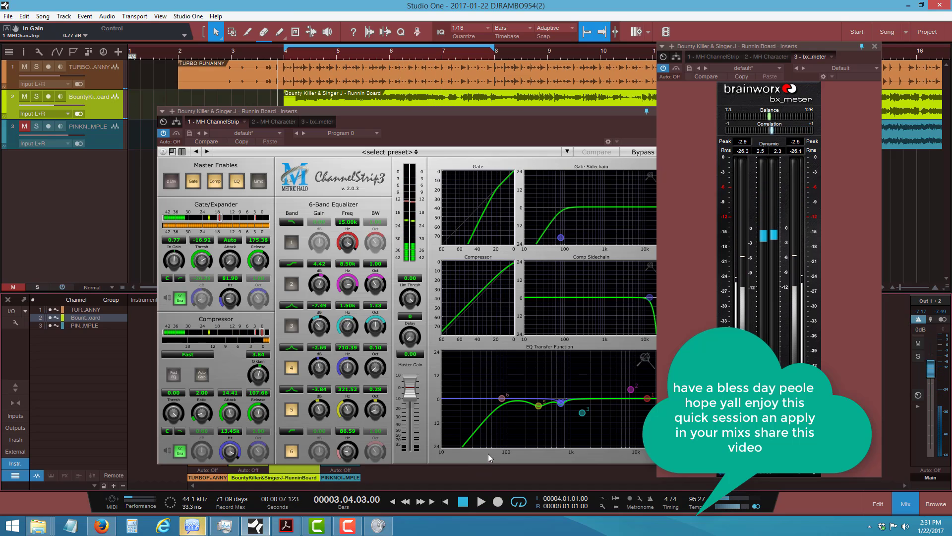